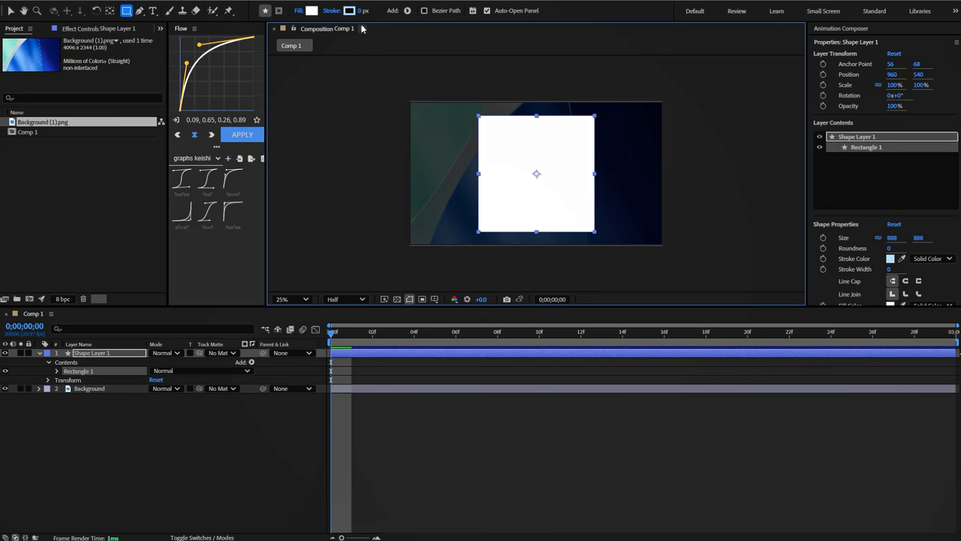
Set the large rectangle's stroke width to 31 px and its fill opacity to 25%.
left_click_drag(360, 11, 381, 15)
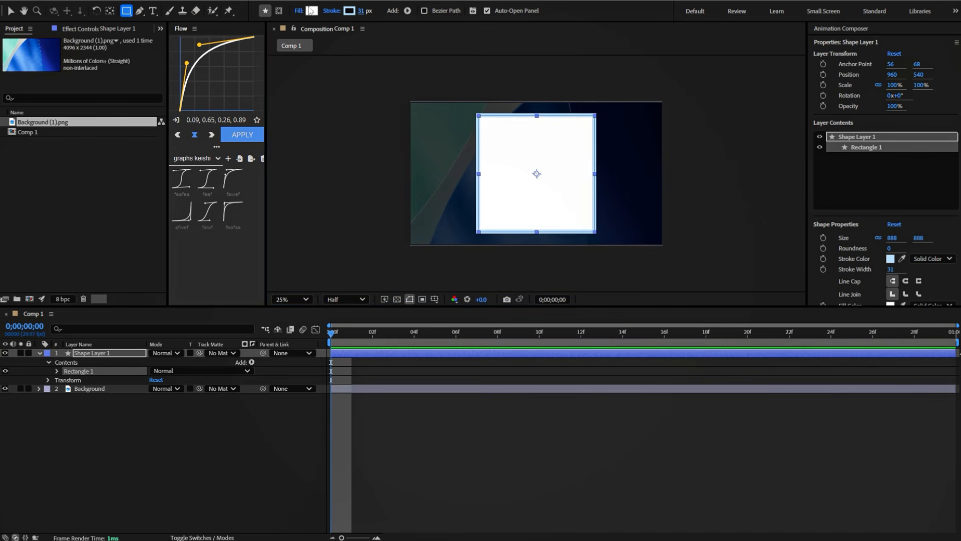
left_click(302, 11)
left_click(517, 256)
type("25")
left_click(496, 294)
Scale the large rectangle's shape layer down to 72%.
key("v")
key("s")
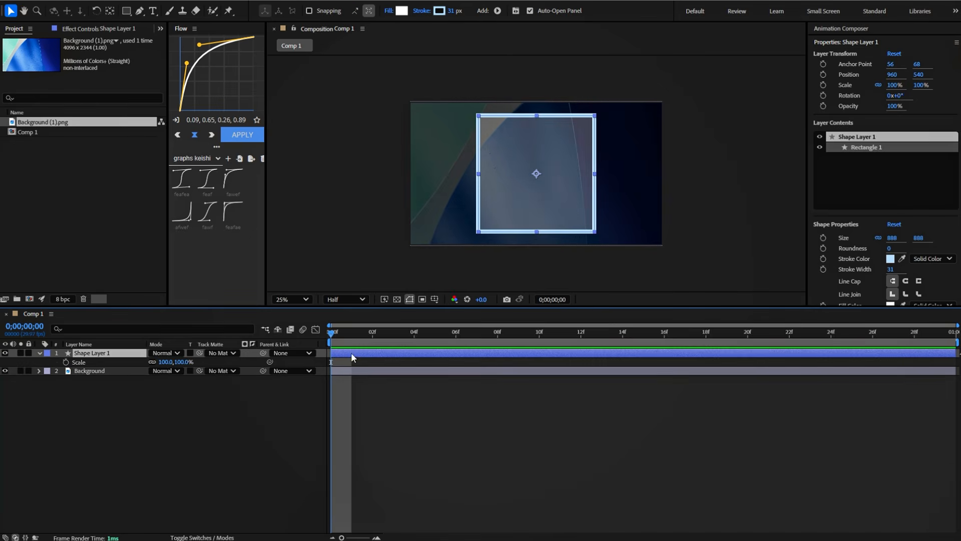
left_click_drag(161, 364, 155, 364)
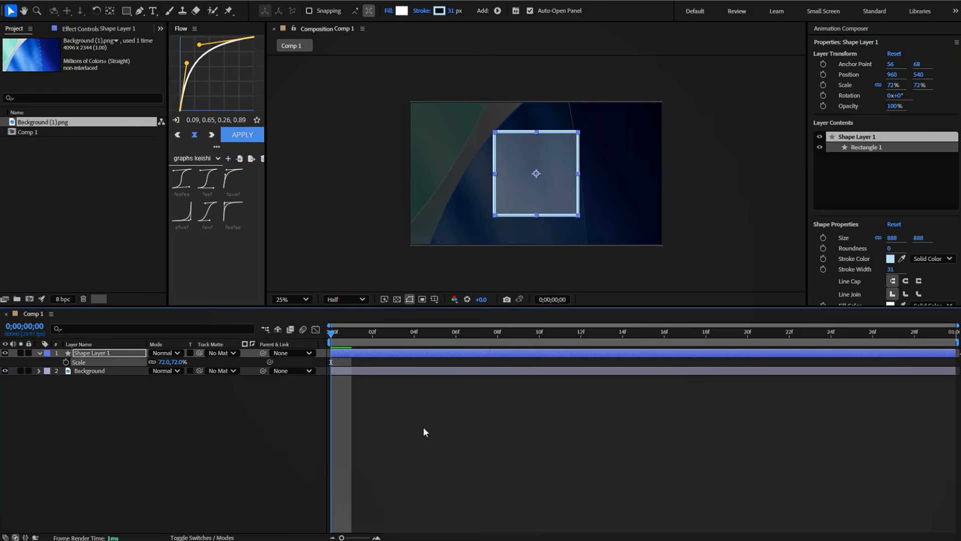
left_click(365, 412)
Rename the rectangle's shape layer as Background Square.
right_click(109, 353)
left_click(142, 324)
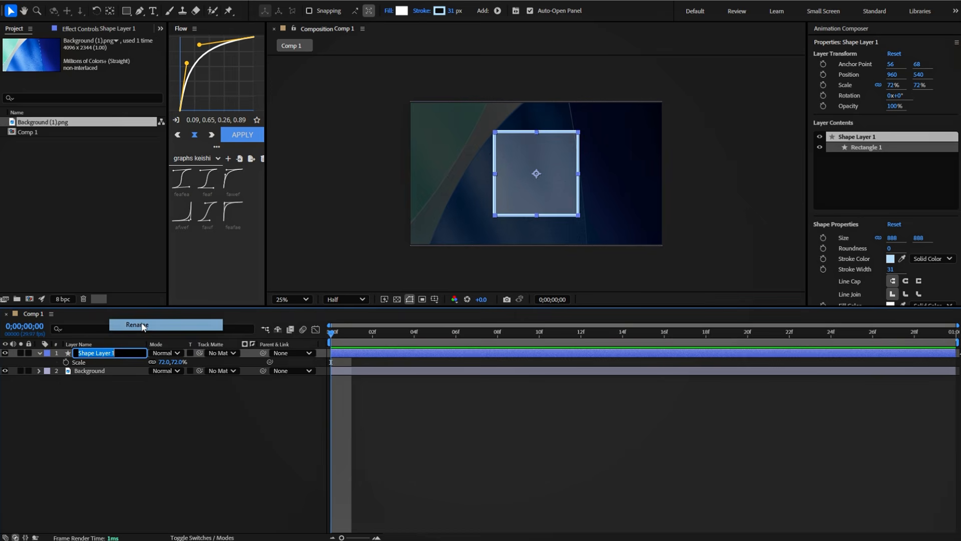
type("Background Square")
key("Return")
Add a new shape layer and draw a 300 by 300 px square centred inside the background square.
right_click(334, 270)
mouse_move(362, 275)
left_click(493, 345)
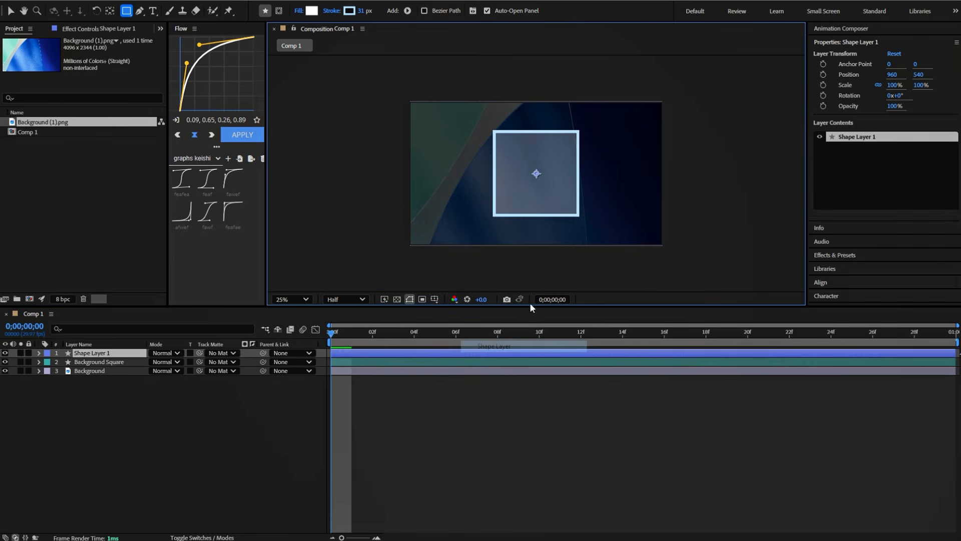
left_click_drag(557, 153, 515, 185)
Set the small square's stroke width to 0 px and raise its fill to full opacity.
left_click_drag(364, 14, 312, 12)
left_click(300, 11)
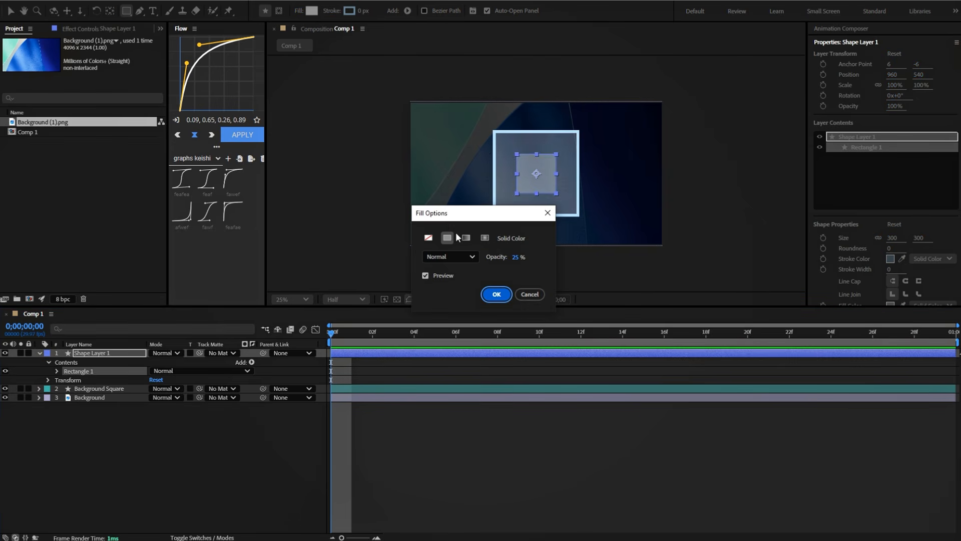
left_click_drag(515, 258, 599, 263)
key("Return")
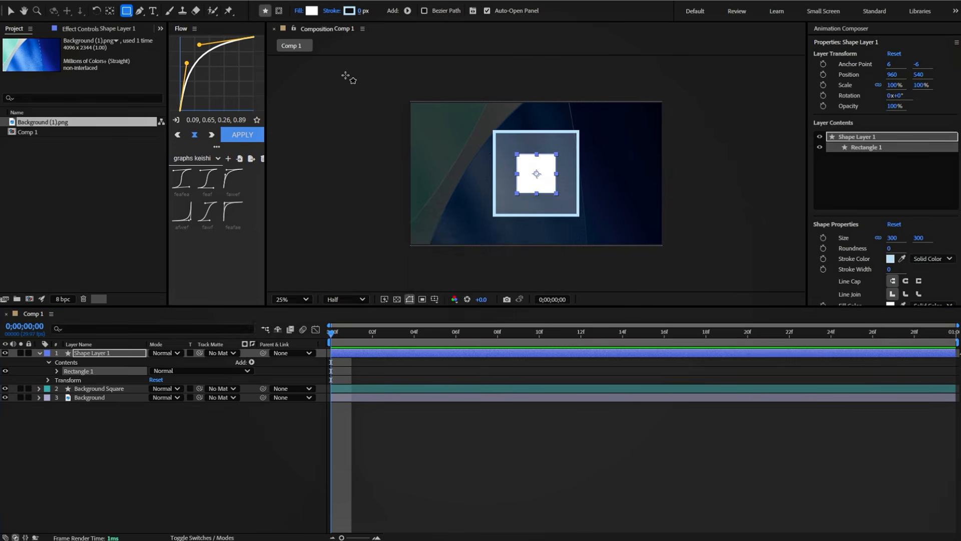
Sample the frame's light blue (B5DFFF) as the small square's fill colour and scale its layer to 28%.
left_click(312, 11)
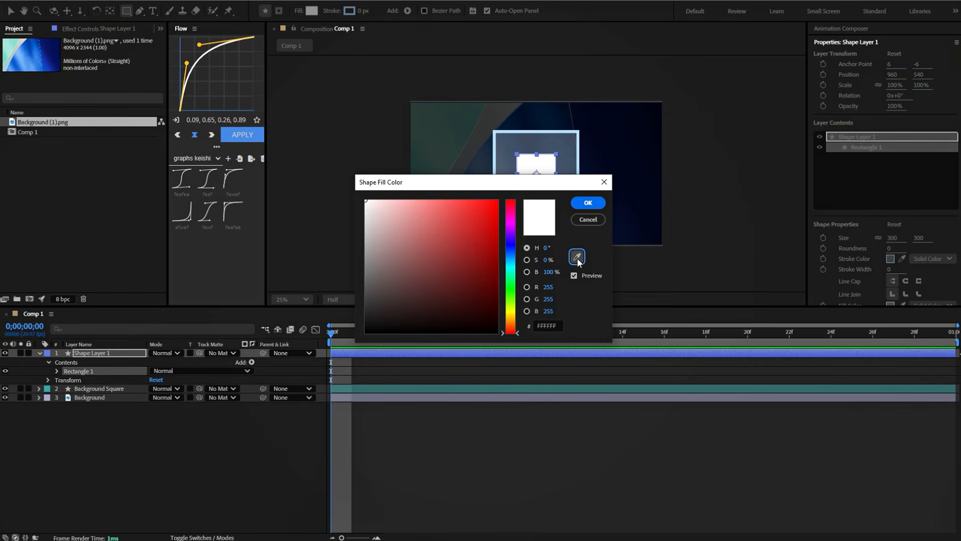
left_click(576, 256)
left_click(582, 151)
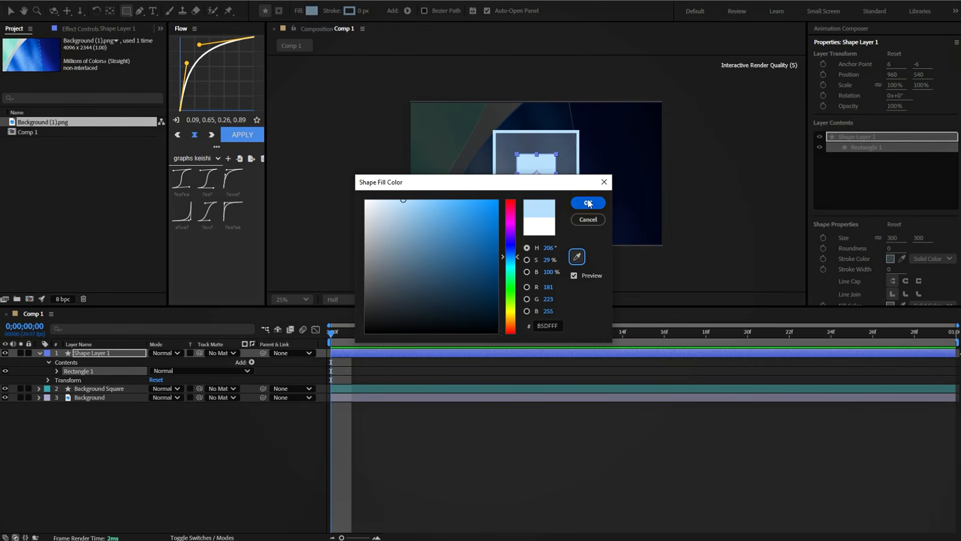
left_click(588, 203)
key("s")
left_click_drag(167, 364, 141, 367)
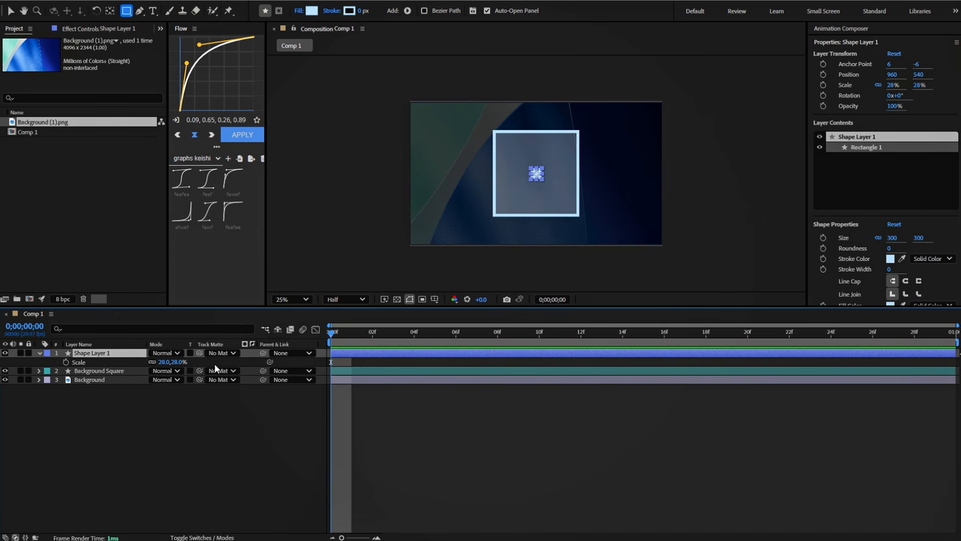
Add an expression to the small square's Position, pasting in the bounding box code copied from Expression.txt in Notepad.
key("p")
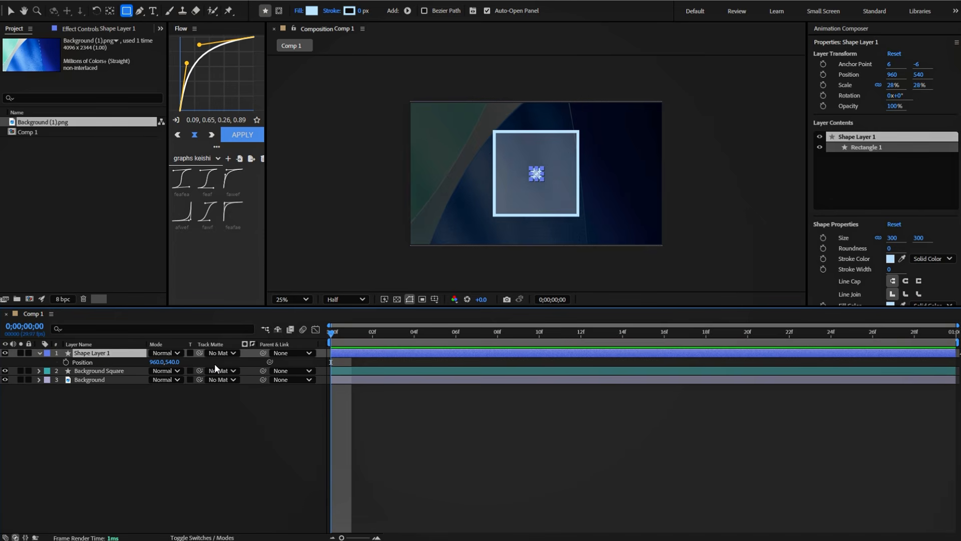
left_click(68, 363, "alt")
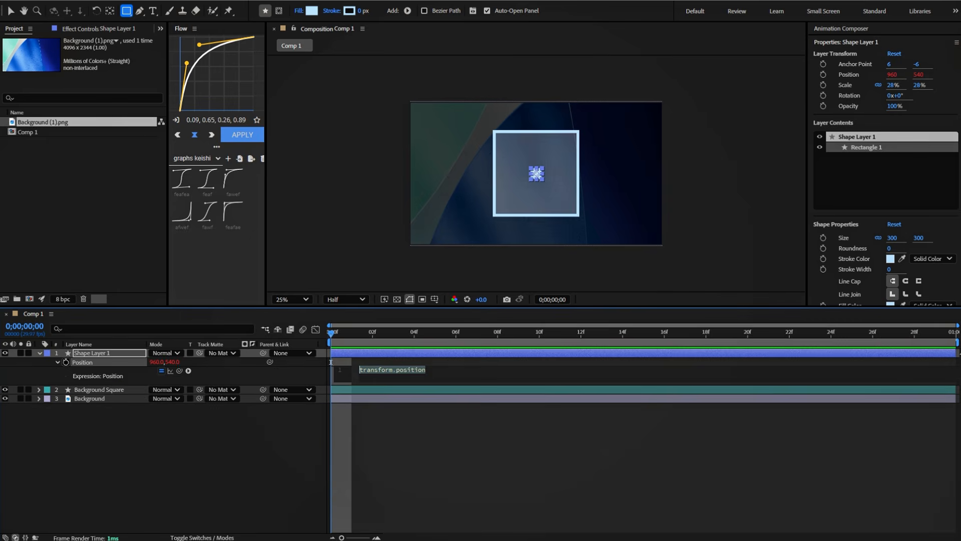
key("alt+Tab")
left_click_drag(87, 140, 297, 363)
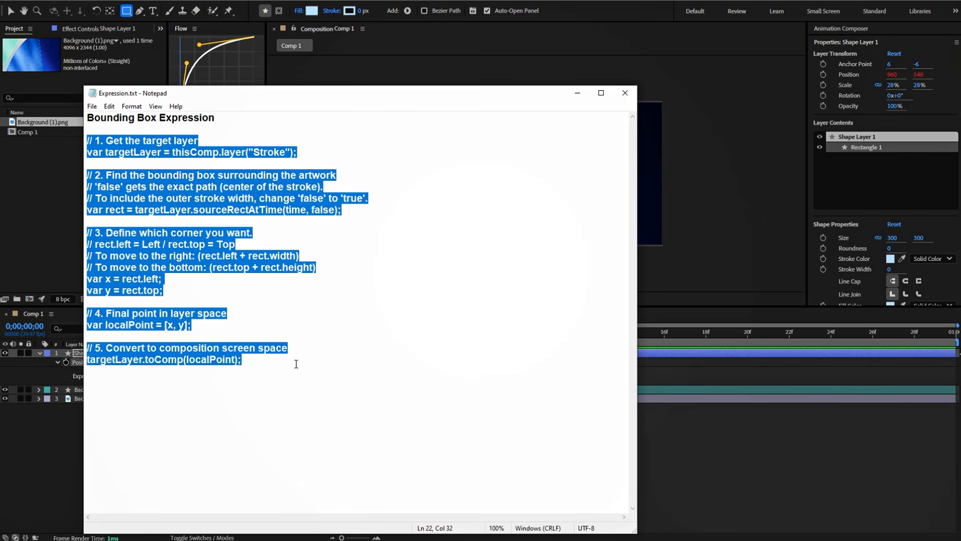
key("alt+Tab")
left_click(385, 371)
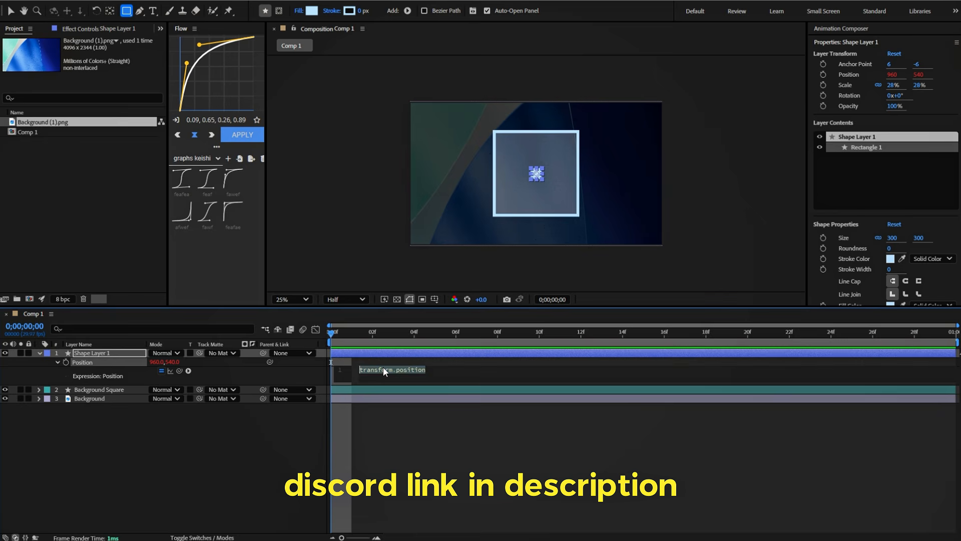
key("ctrl+v")
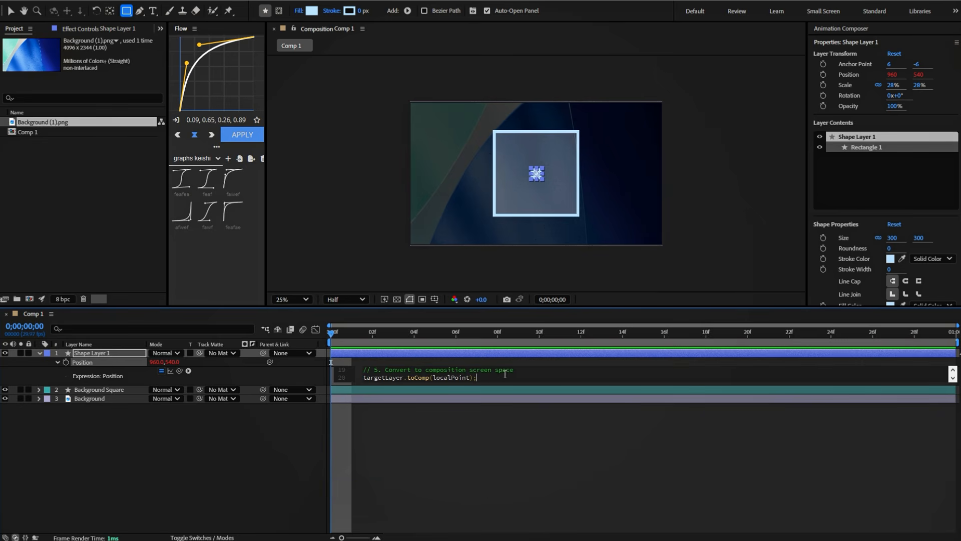
key("Return")
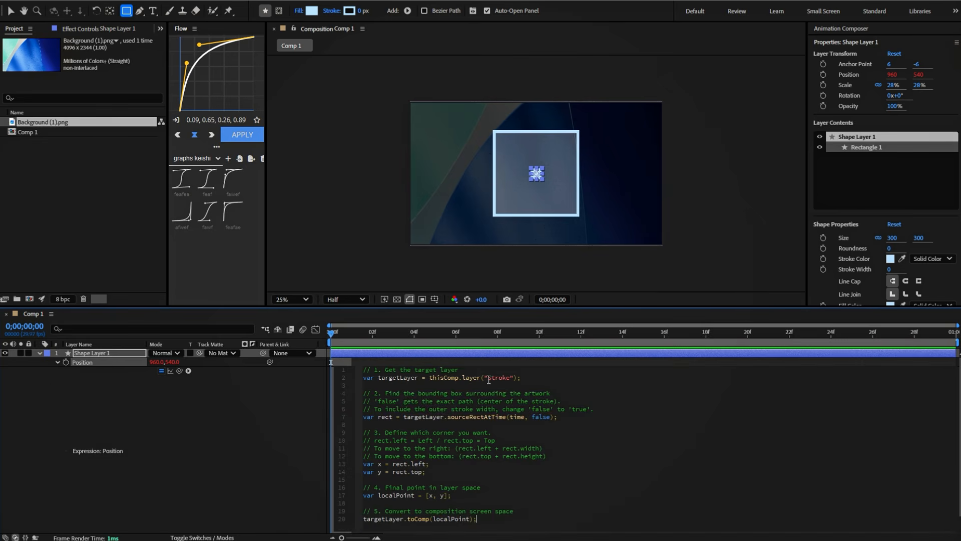
Replace "Stroke" with "Background Square" as the target layer in the Position expression and apply it.
left_click_drag(489, 379, 500, 380)
key("BackSpace")
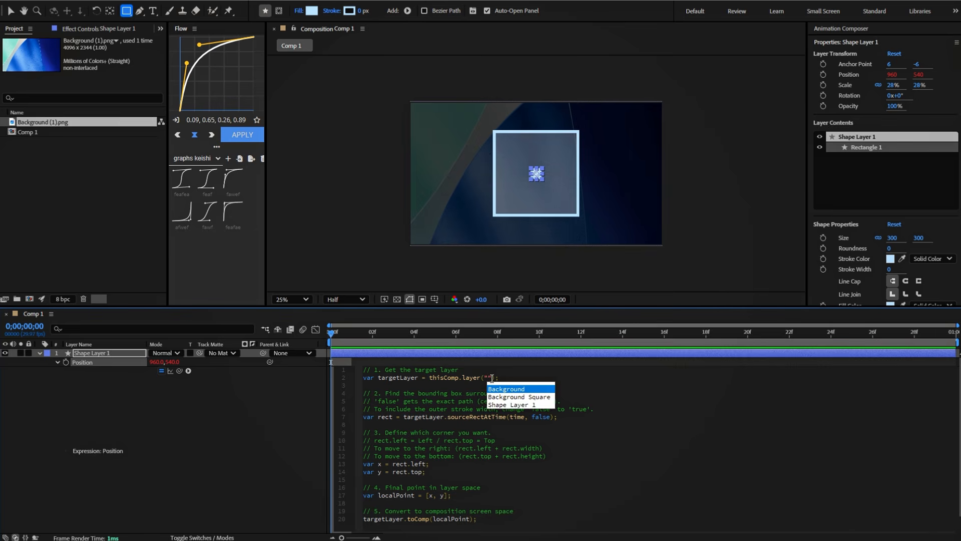
left_click(509, 397)
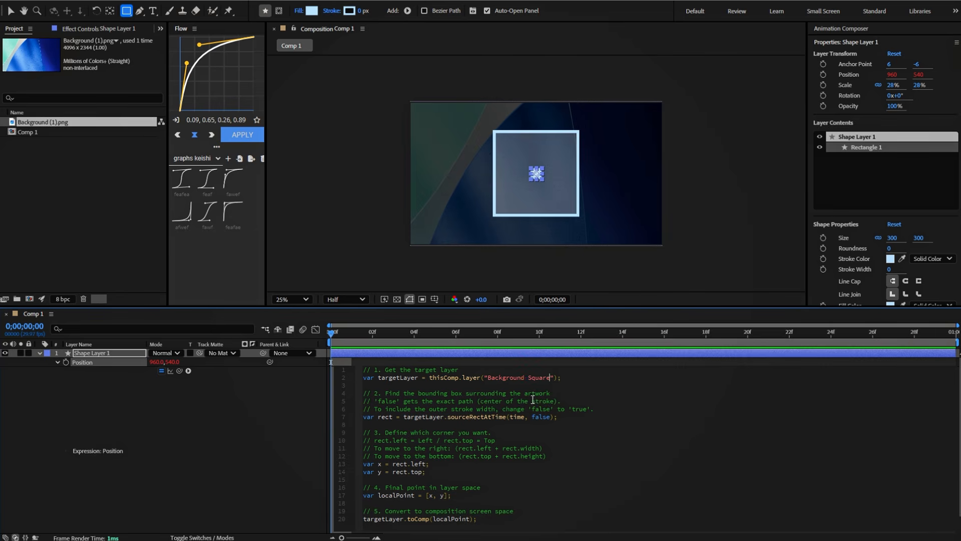
left_click(475, 361)
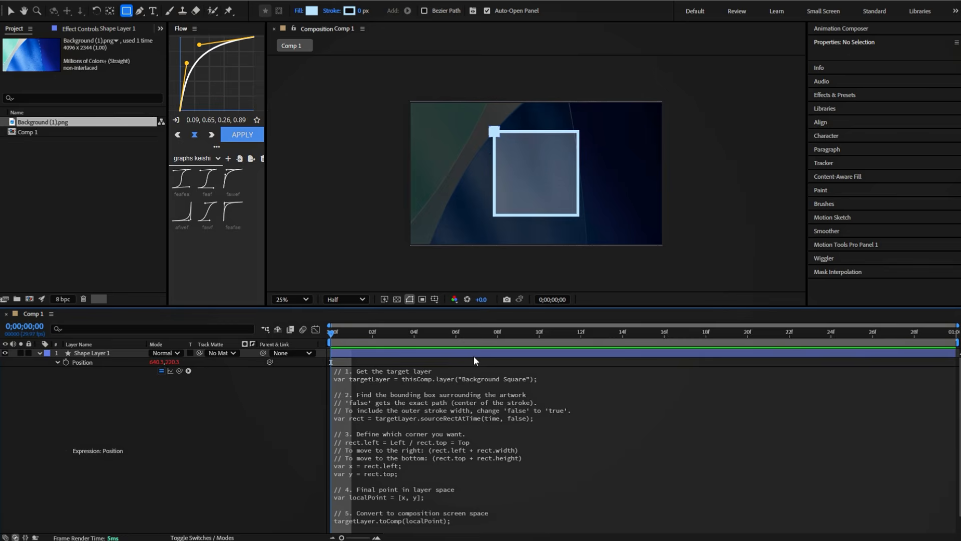
left_click(473, 354)
key("u")
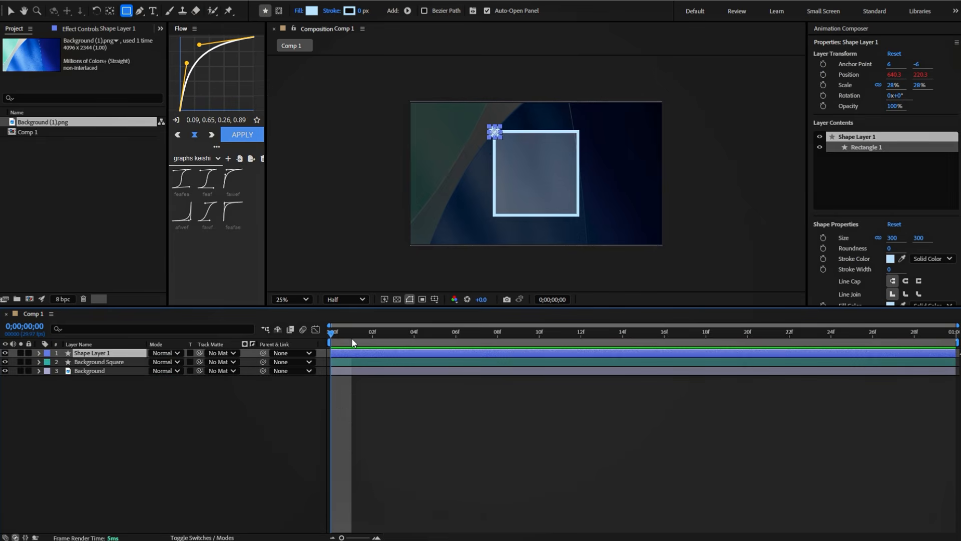
Rename the small square's layer as Square Top Left.
scroll(500, 133, "up", 2)
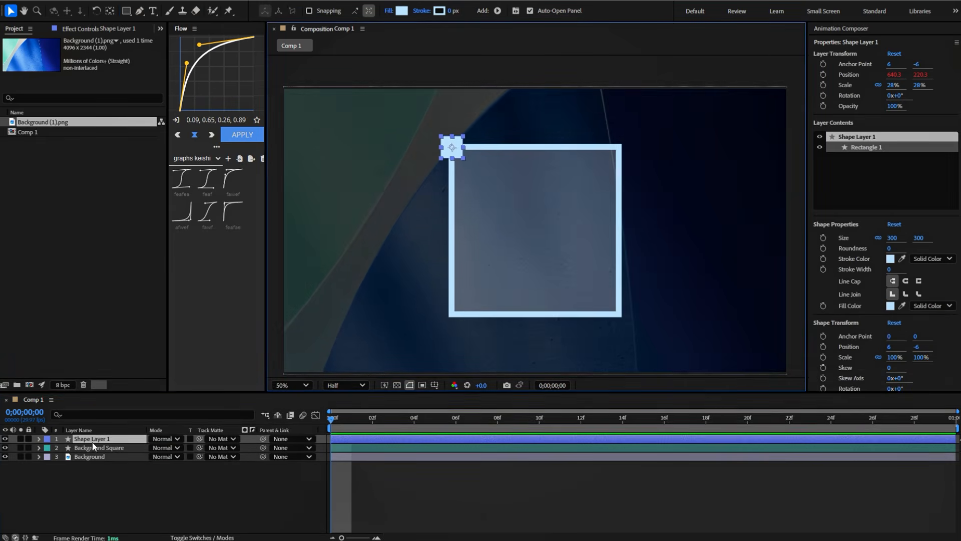
right_click(93, 441)
left_click(129, 409)
type("Square Top Left")
key("Return")
Duplicate the Square Top Left layer and rename the copy as Square Top Right.
key("ctrl+d")
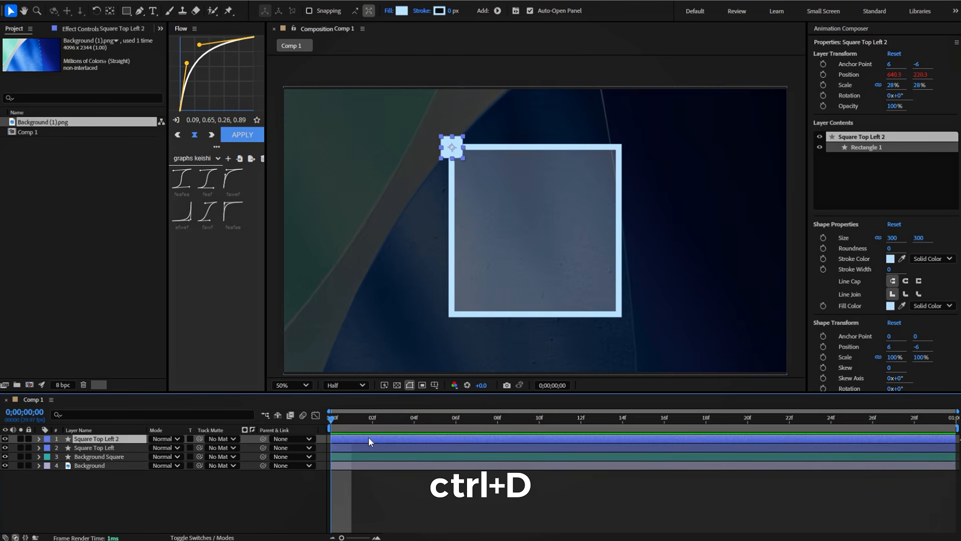
right_click(106, 440)
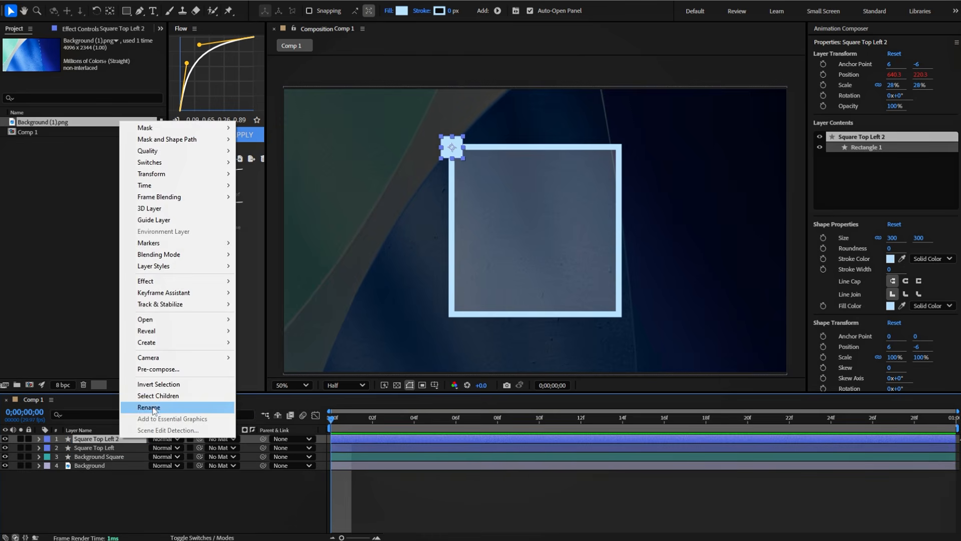
left_click(129, 409)
left_click_drag(128, 437, 108, 439)
type("Rif")
type("h")
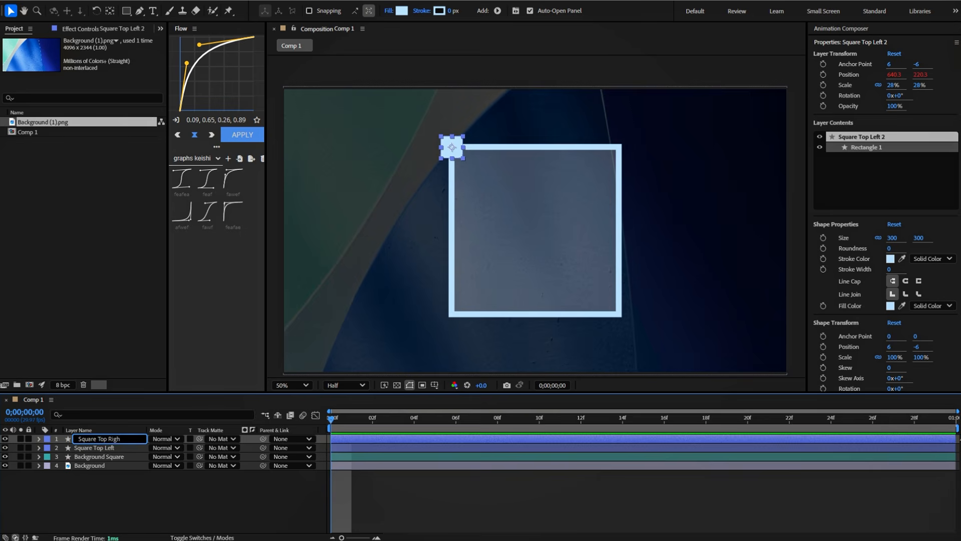
type("t")
key("Return")
Change the x line in Square Top Right's Position expression to rect.left + rect.width and apply it.
key("p")
left_click(58, 449)
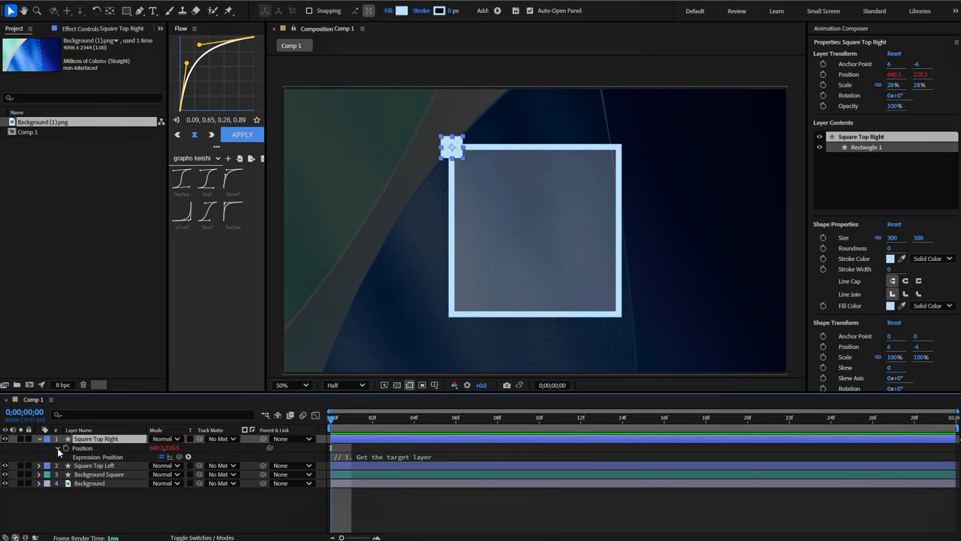
left_click(391, 457)
scroll(390, 465, "down", 2)
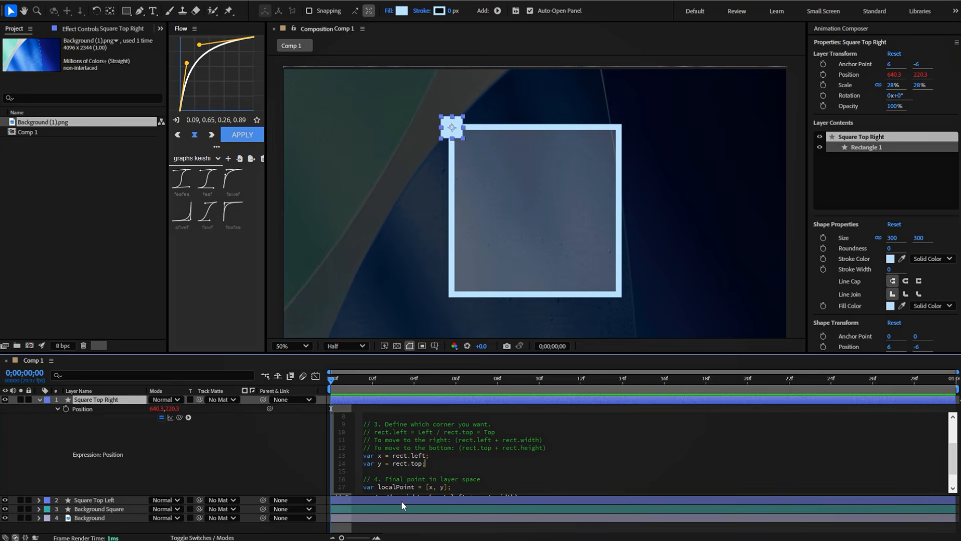
left_click_drag(503, 443, 539, 441)
key("ctrl+c")
left_click(426, 456)
key("ctrl+v")
left_click(399, 526)
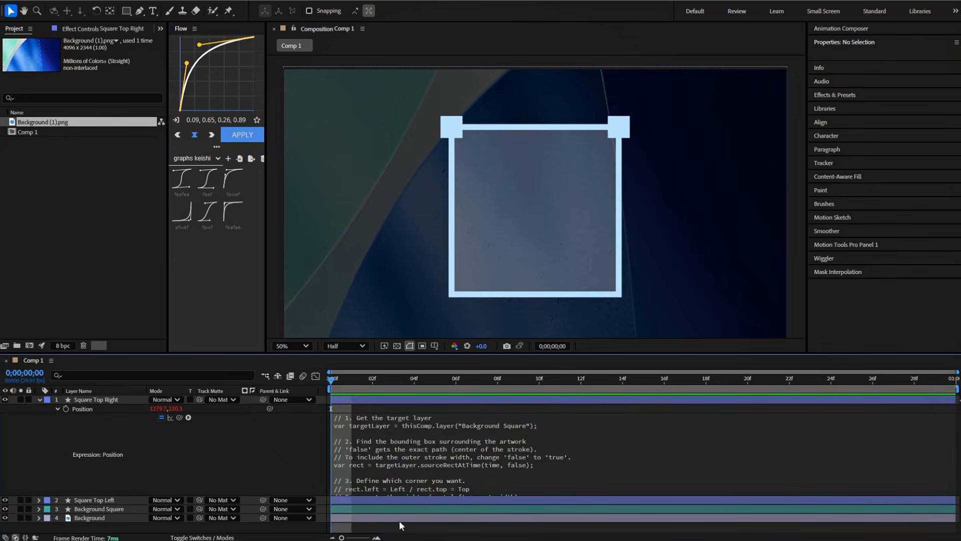
Duplicate the Square Top Right layer and rename the copy as Square Bottom Right.
left_click(420, 402)
key("u")
key("ctrl+d")
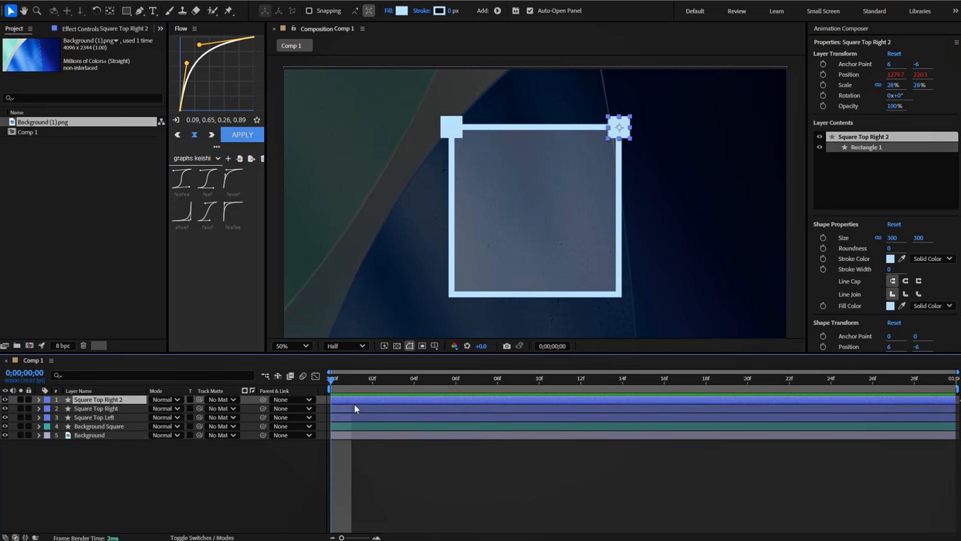
Change the y line in Square Bottom Right's Position expression to rect.top + rect.height and apply it.
key("u")
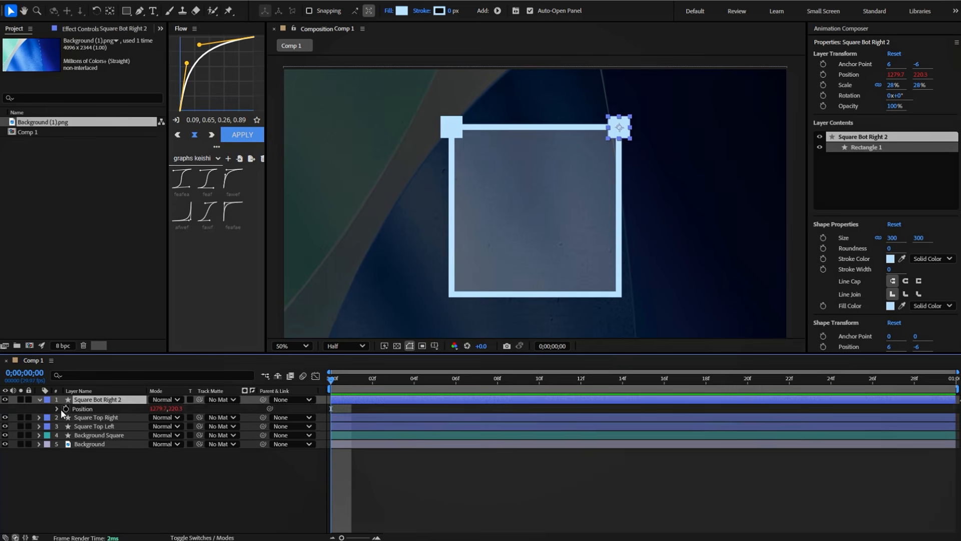
left_click(58, 408)
left_click(370, 418)
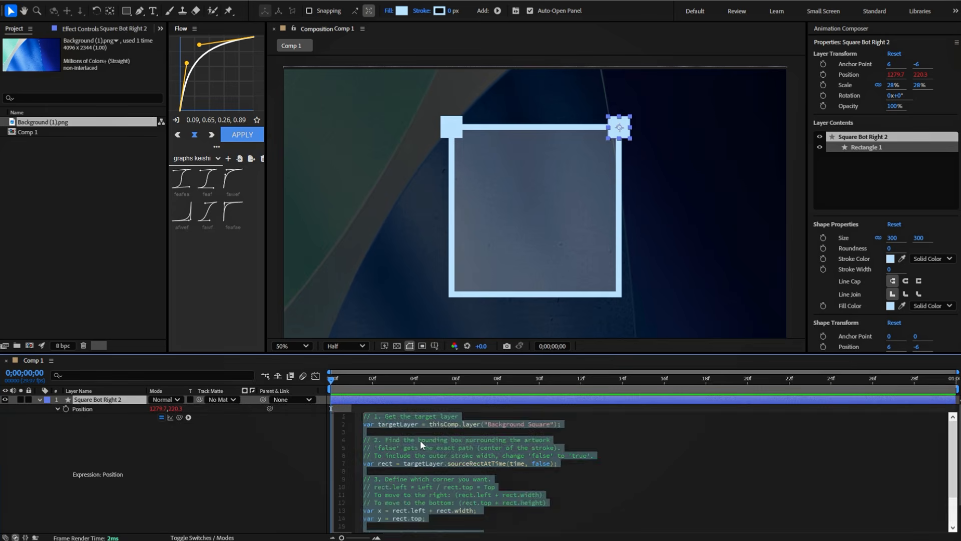
left_click(462, 463)
scroll(464, 461, "down", 2)
left_click_drag(463, 460, 543, 462)
key("ctrl+c")
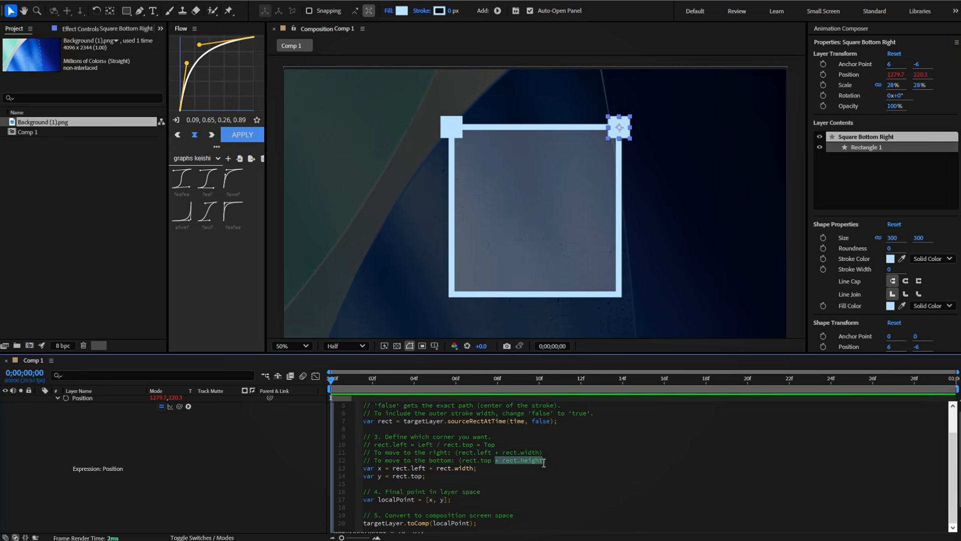
left_click(422, 477)
key("ctrl+v")
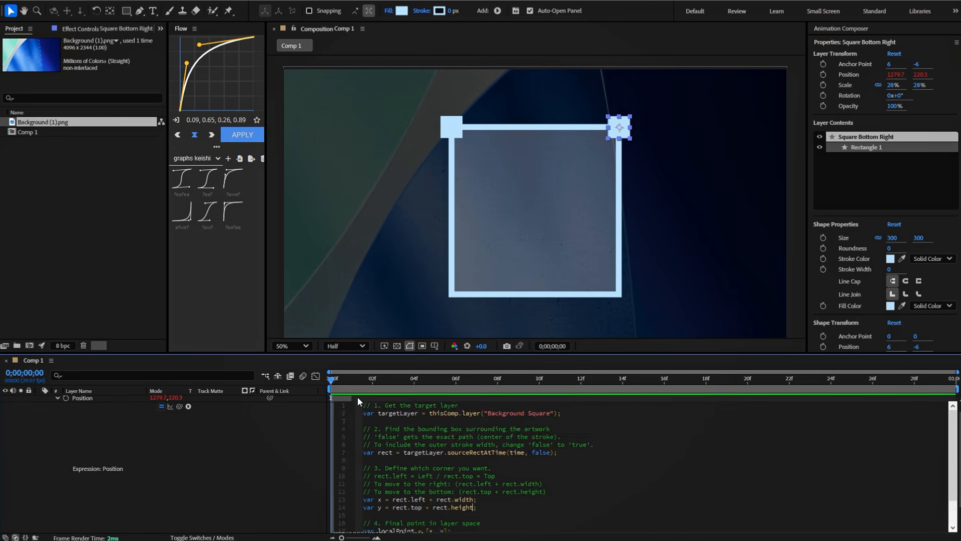
left_click(357, 397)
left_click(359, 397)
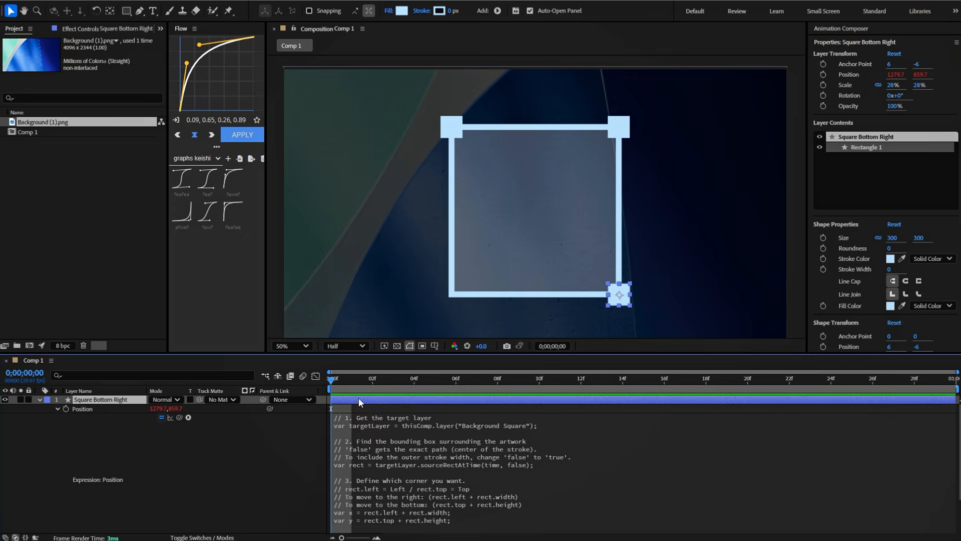
Duplicate the Square Bottom Right layer and change the x line in the copy's Position expression to rect.left.
key("u")
key("ctrl+d")
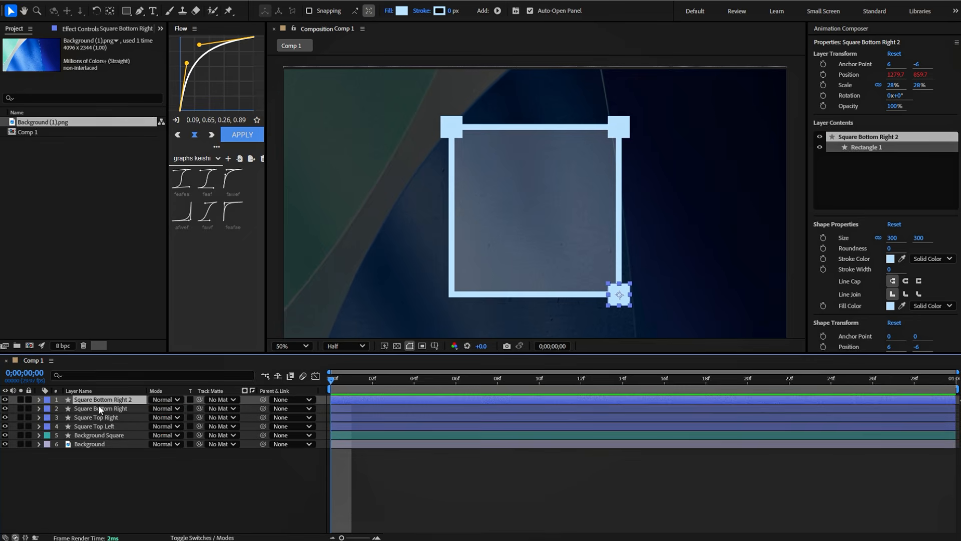
key("u")
left_click(389, 419)
scroll(427, 469, "down", 2)
left_click_drag(474, 471, 429, 471)
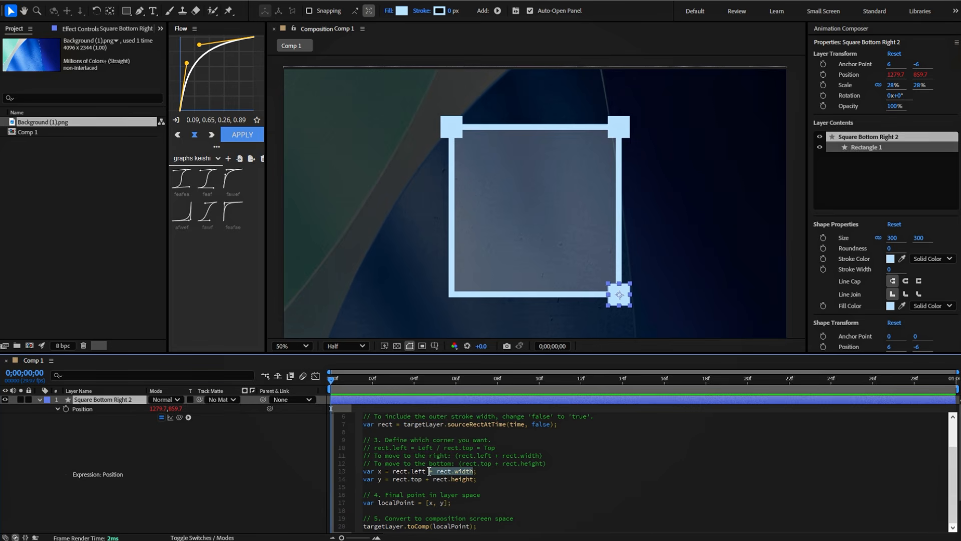
key("BackSpace")
left_click(355, 406)
key("u")
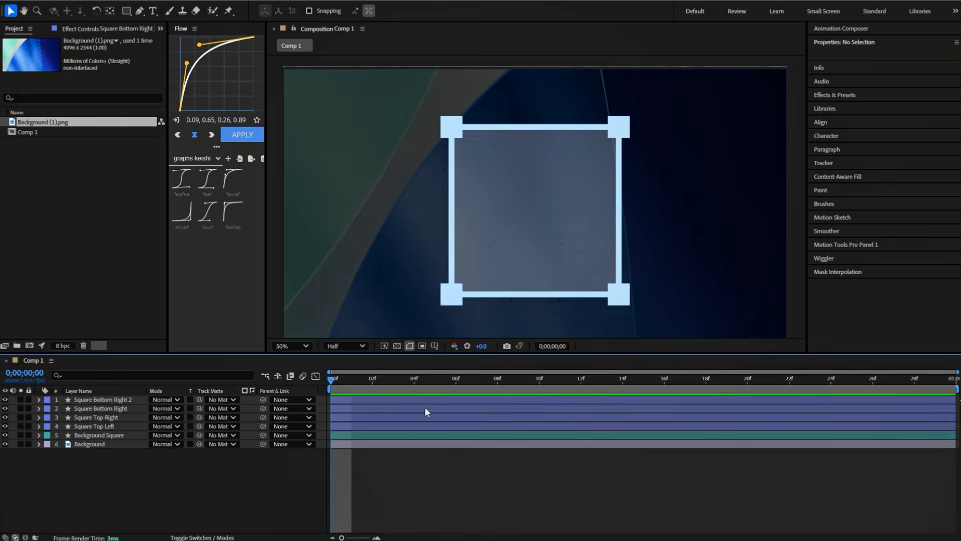
Convert the Background Square layer's Rectangle Path 1 to a Bezier path.
left_click(103, 399)
left_click(100, 426, "shift")
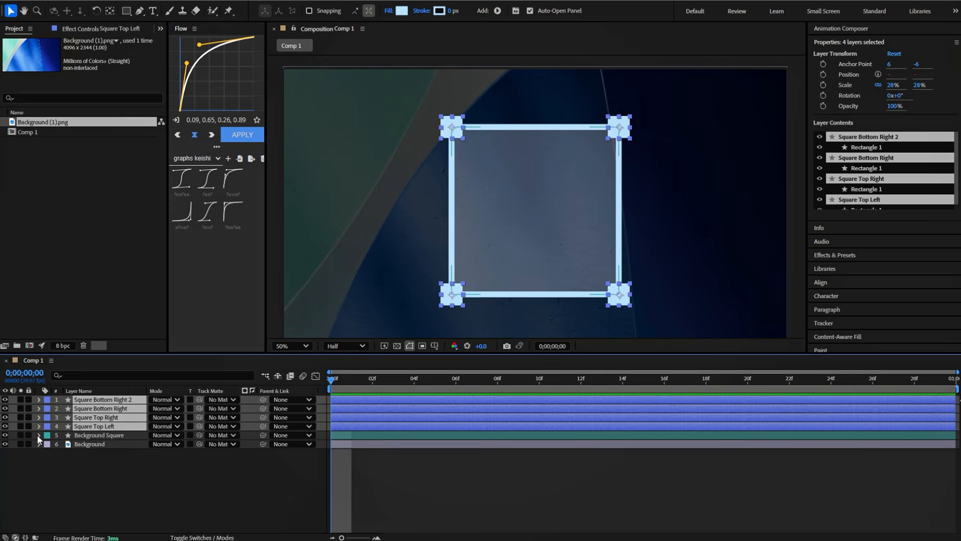
left_click(36, 434)
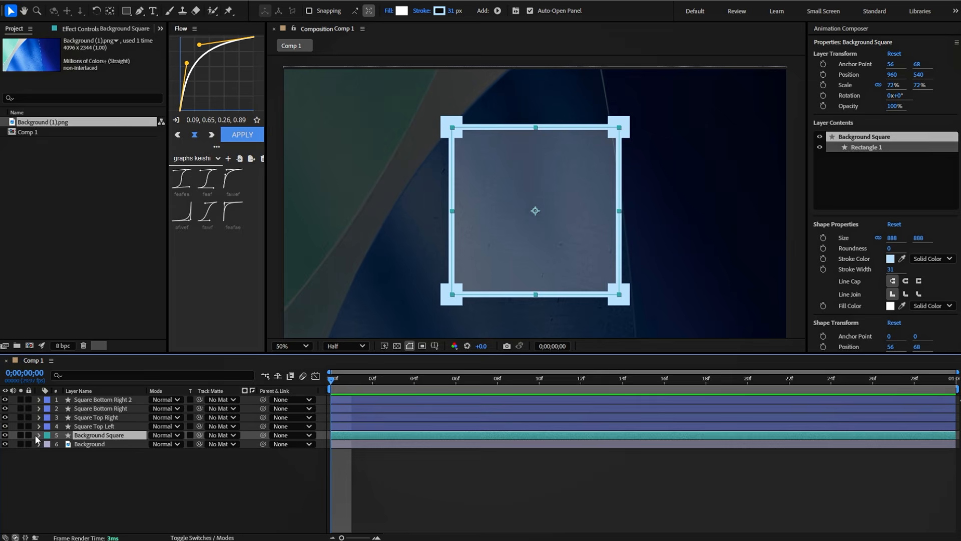
left_click(39, 435)
left_click(48, 444)
left_click(58, 453)
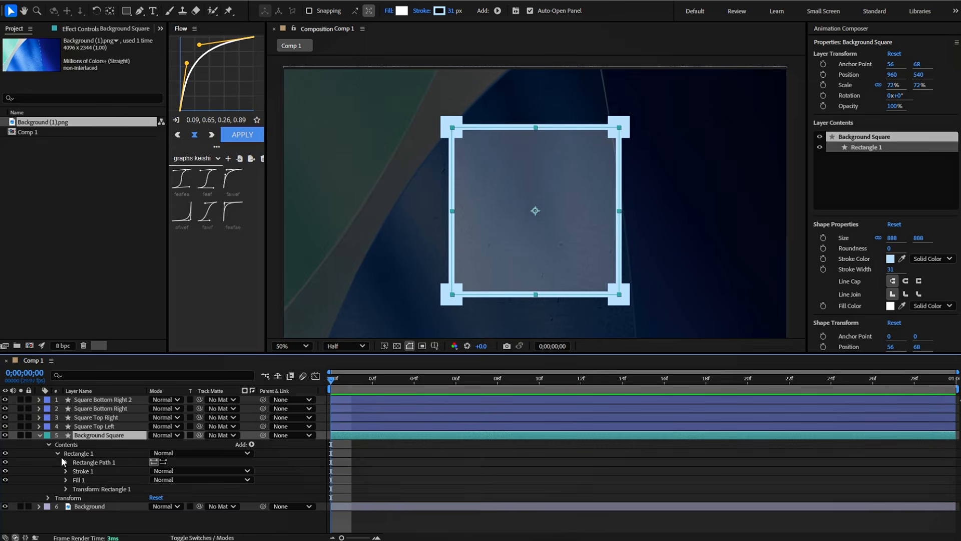
right_click(76, 463)
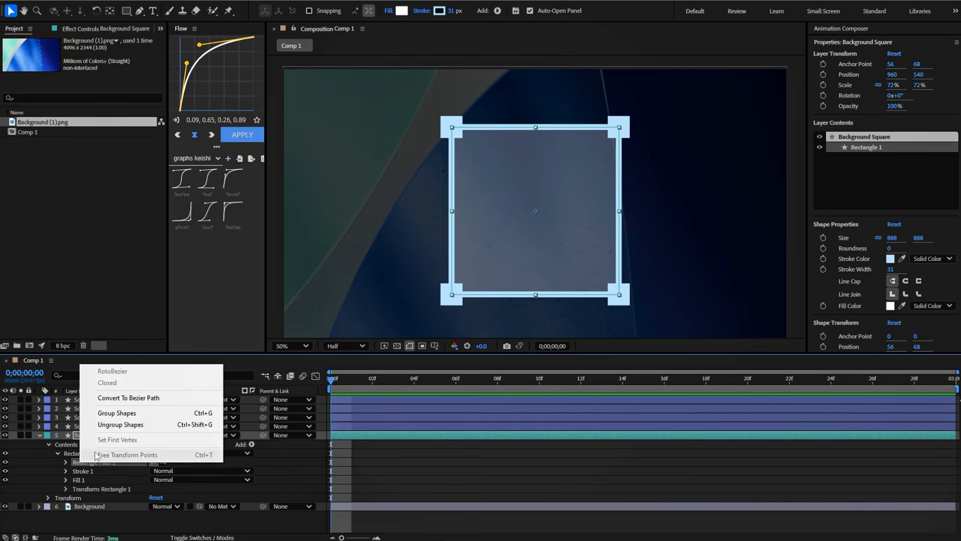
left_click(122, 398)
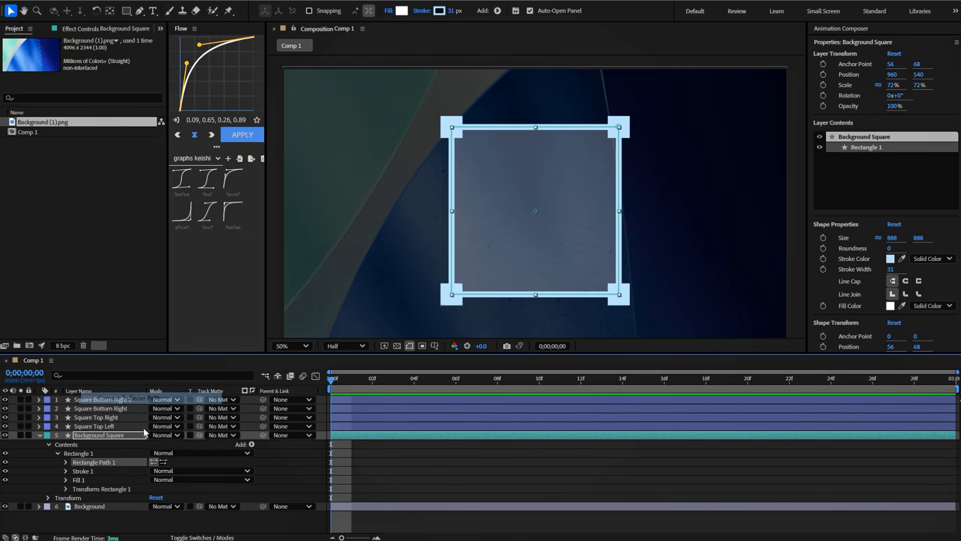
Keyframe the Background Square's Path and move that keyframe to frame 29, near the end of the composition.
left_click(66, 463)
left_click(83, 471)
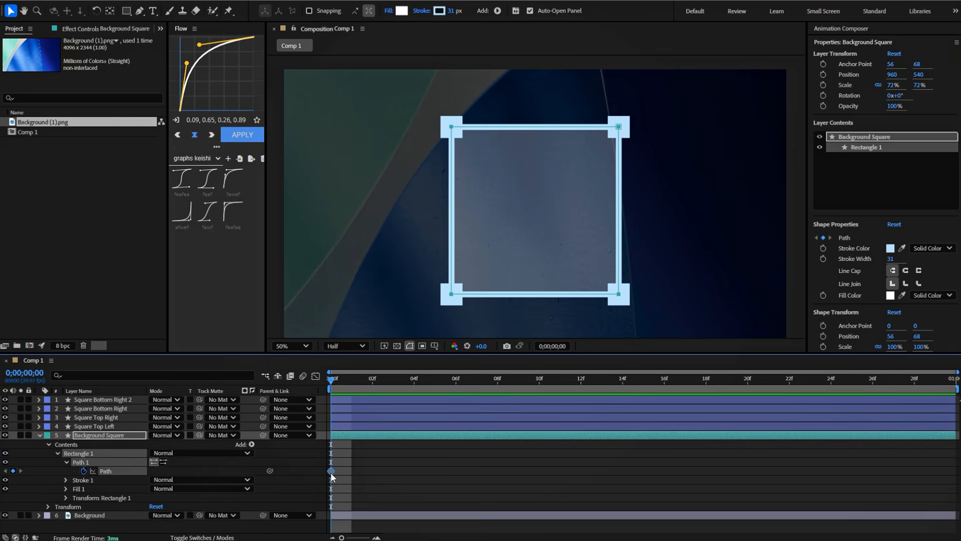
left_click_drag(332, 474, 935, 471)
At frame 0, shrink the Background Square's path to a small square anchored at its top-left corner by moving the bottom and right vertices with the Pen tool.
left_click(140, 10)
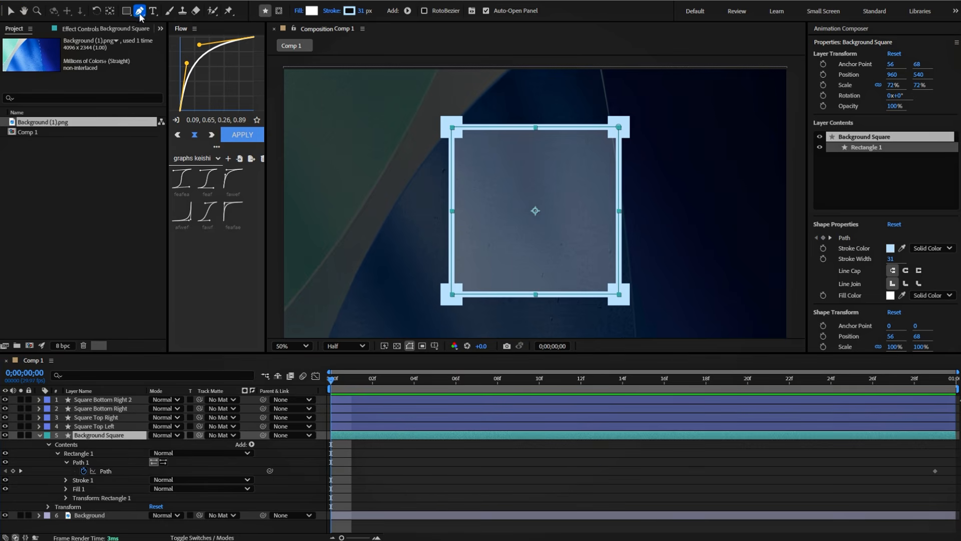
left_click(453, 295)
left_click(618, 295)
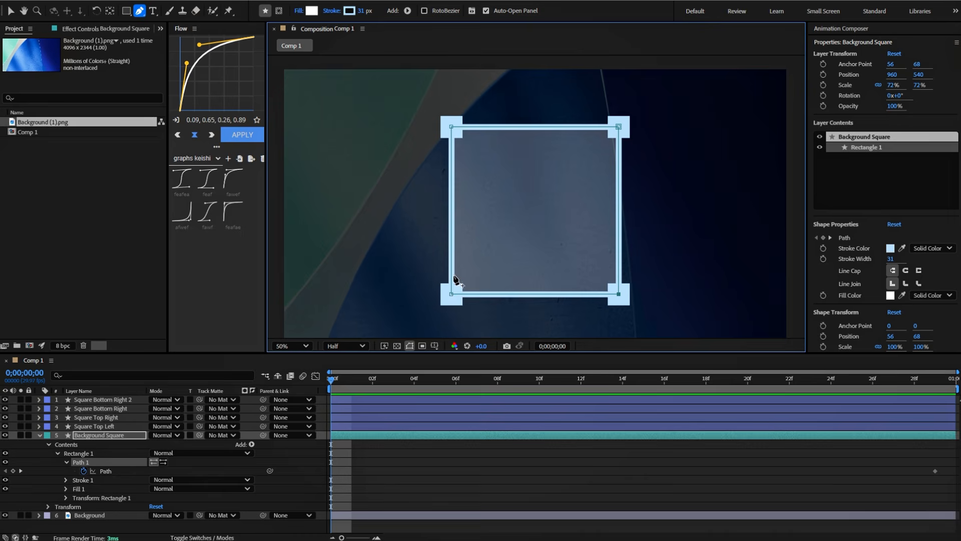
left_click(453, 295)
left_click_drag(619, 296, 619, 197)
left_click(619, 127)
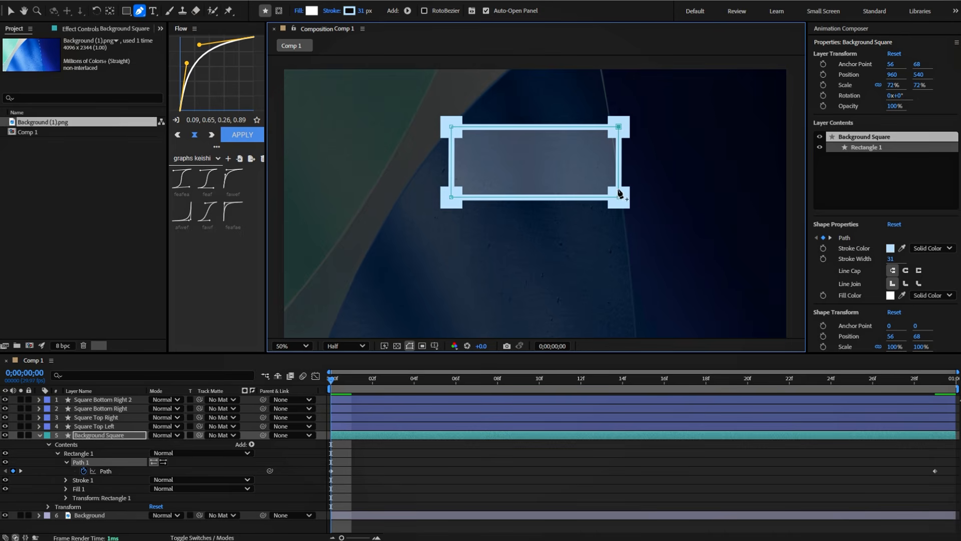
left_click_drag(619, 196, 483, 196)
left_click(482, 196)
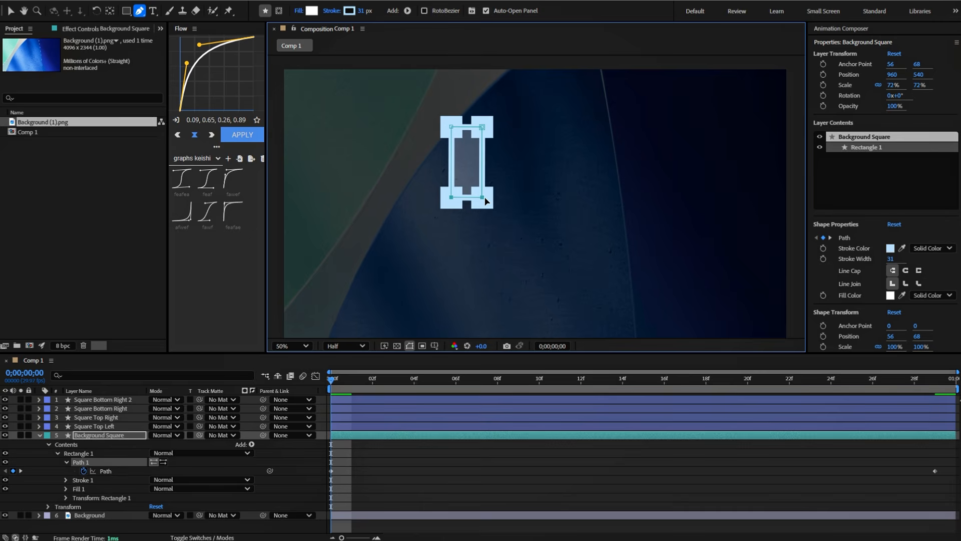
left_click_drag(482, 197, 483, 163)
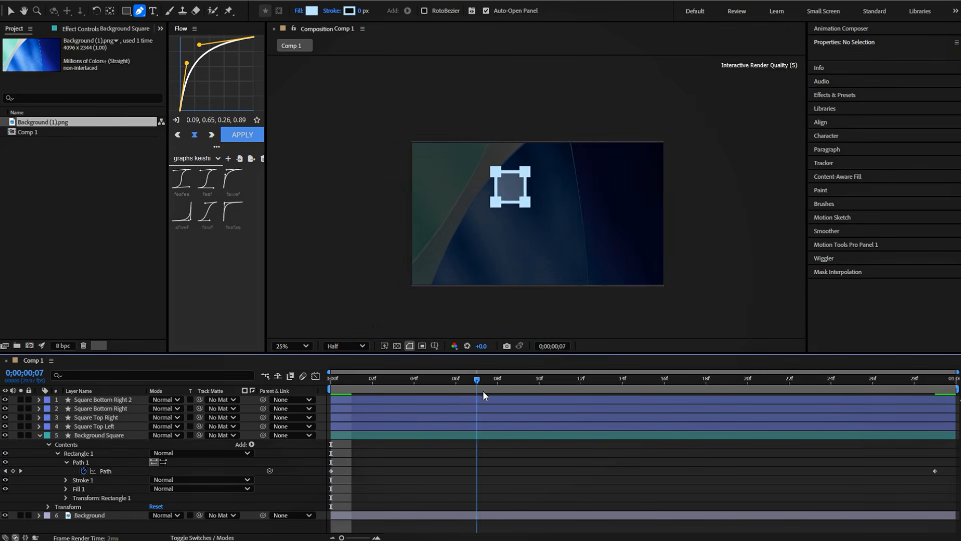
Apply the Flow easing curve 0.09, 0.65, 0.26, 0.89 to both Path keyframes and preview the animation.
left_click_drag(482, 391, 328, 477)
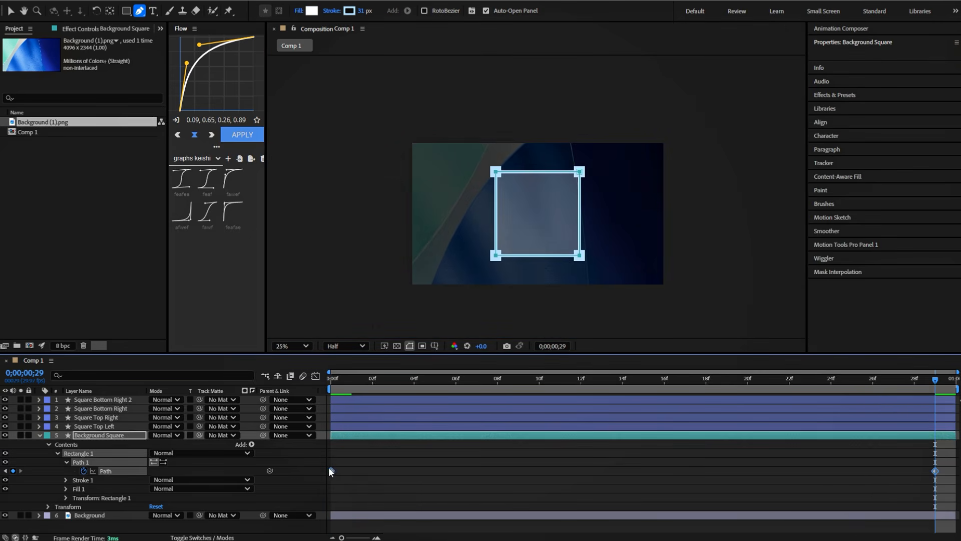
left_click(236, 136)
left_click(334, 382)
key("space")
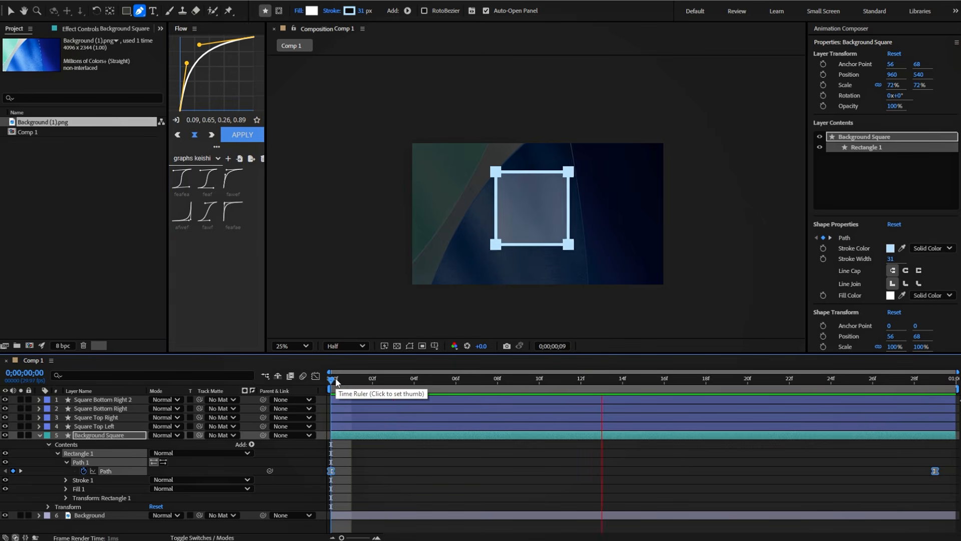
Add the Vector 34.png arrow to the composition as a layer named Cursor and place it inside the bounding box.
left_click(935, 400)
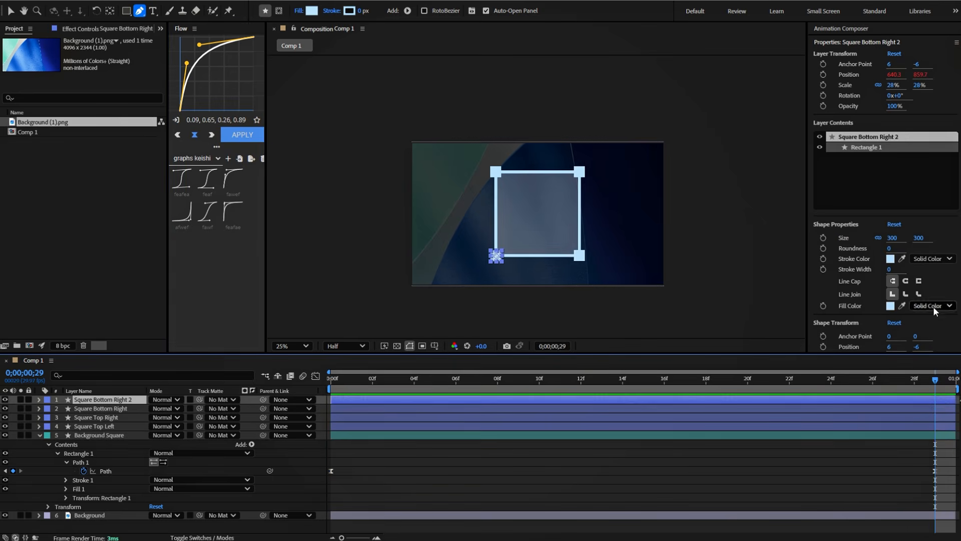
left_click(909, 175)
left_click_drag(460, 187, 532, 215)
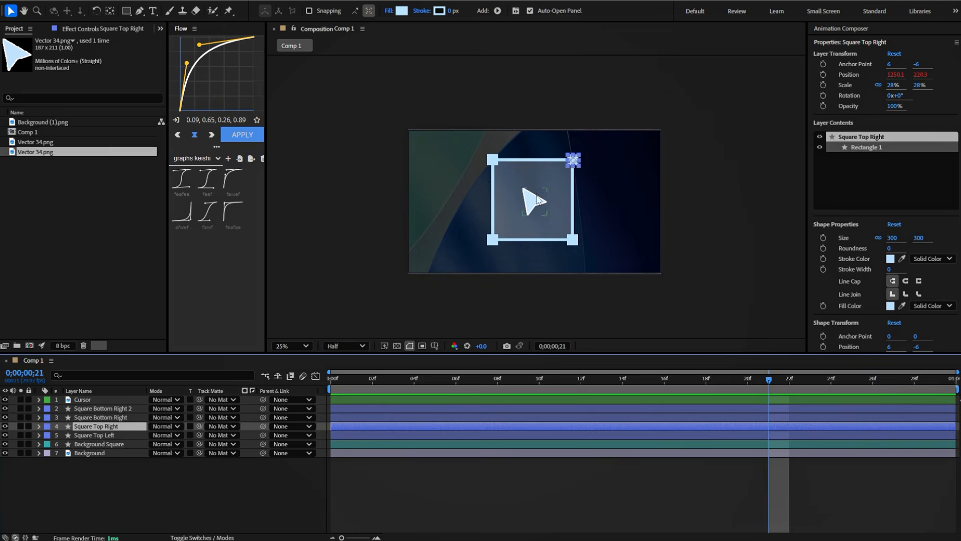
Move the Cursor layer's anchor point to the tip of the arrow with the Pan Behind tool.
left_click(537, 201)
left_click(110, 11)
scroll(533, 200, "up", 4)
left_click_drag(528, 201, 483, 152)
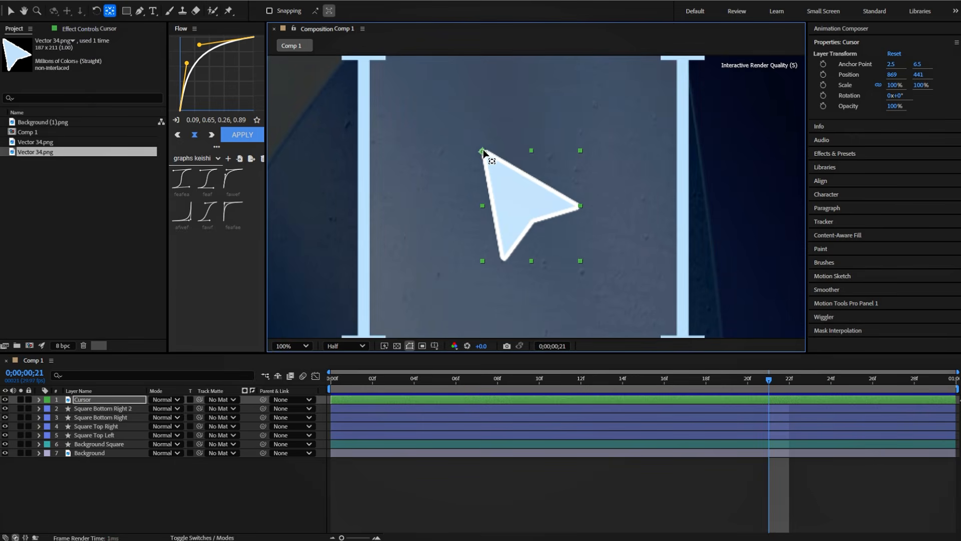
scroll(484, 148, "down", 4)
key("v")
Copy the Position expression of the Square Bottom Right layer.
left_click(776, 418)
left_click(777, 430)
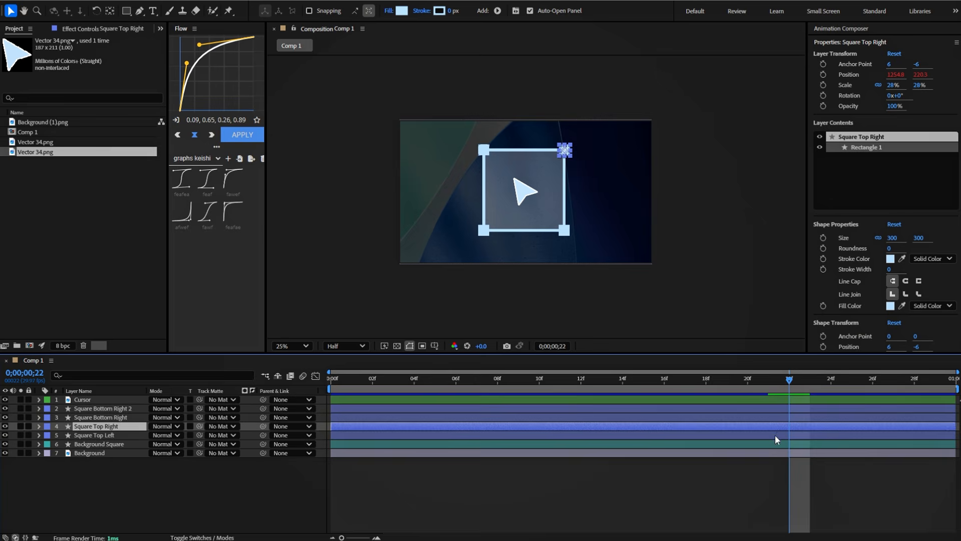
left_click(765, 409)
left_click(762, 418)
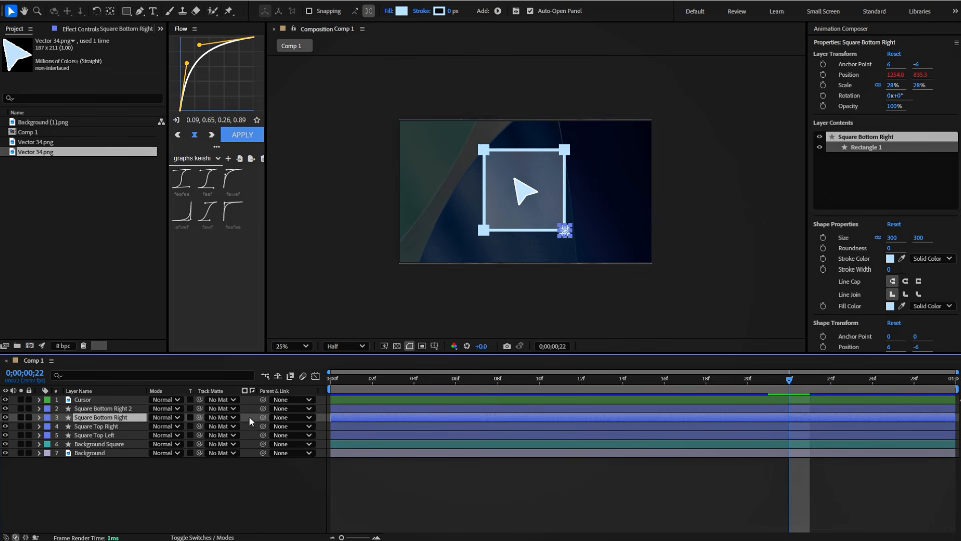
key("p")
left_click(65, 426, "alt")
key("ctrl+v")
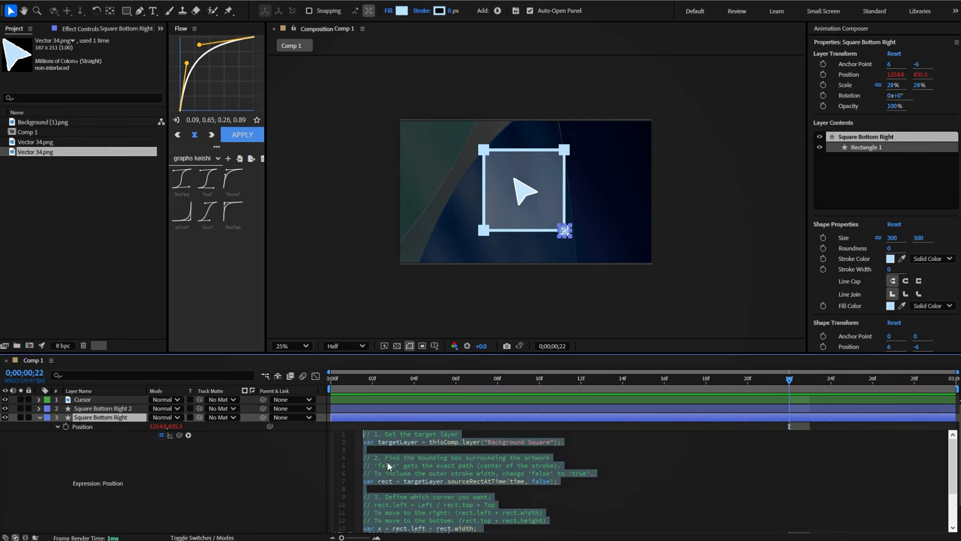
Paste the copied expression into the Cursor layer's Position and preview the animation from the first frame.
left_click(405, 399)
key("p")
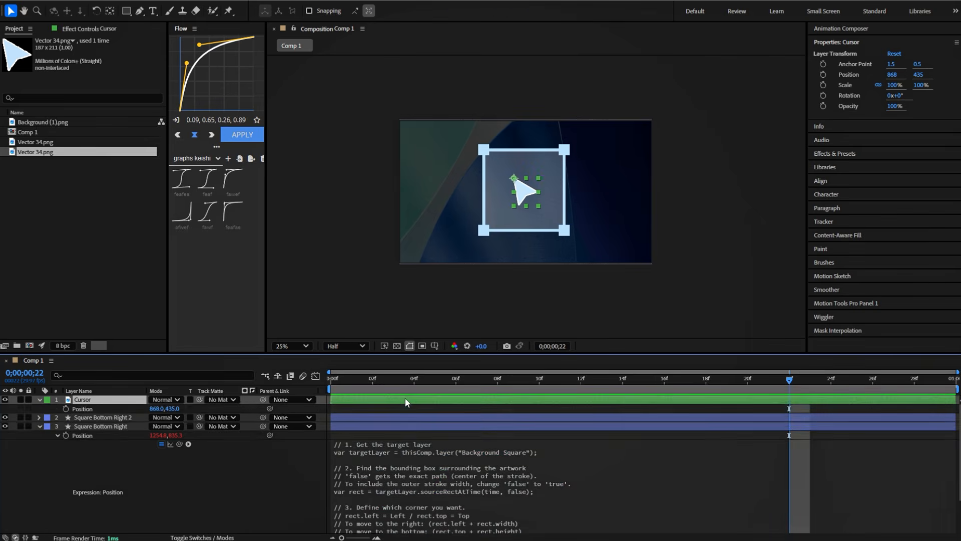
left_click(66, 409, "alt")
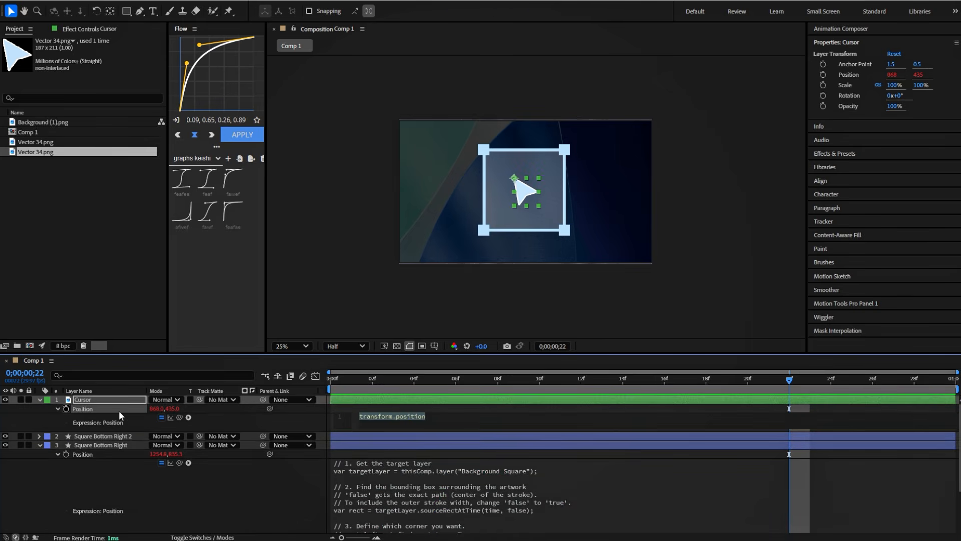
key("ctrl+v")
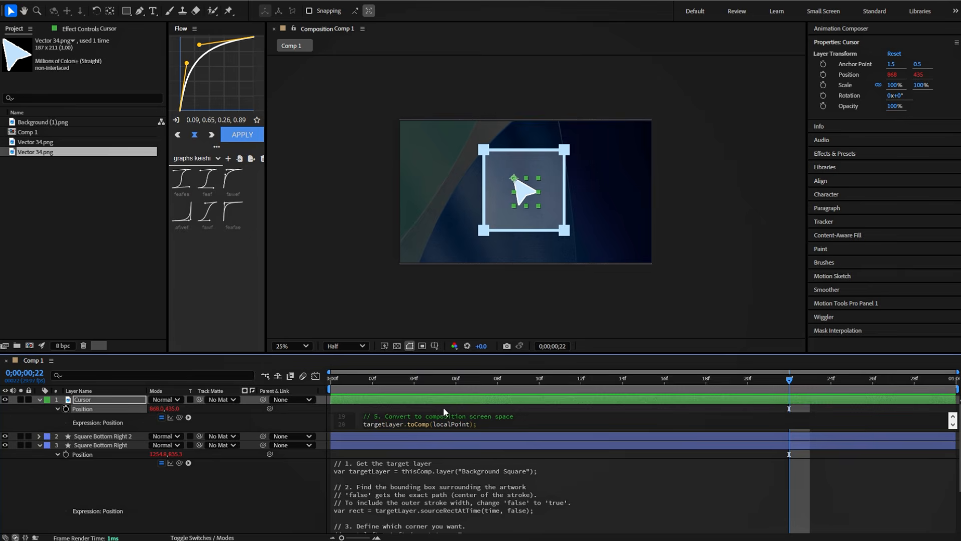
left_click(439, 406)
left_click(331, 379)
key("space")
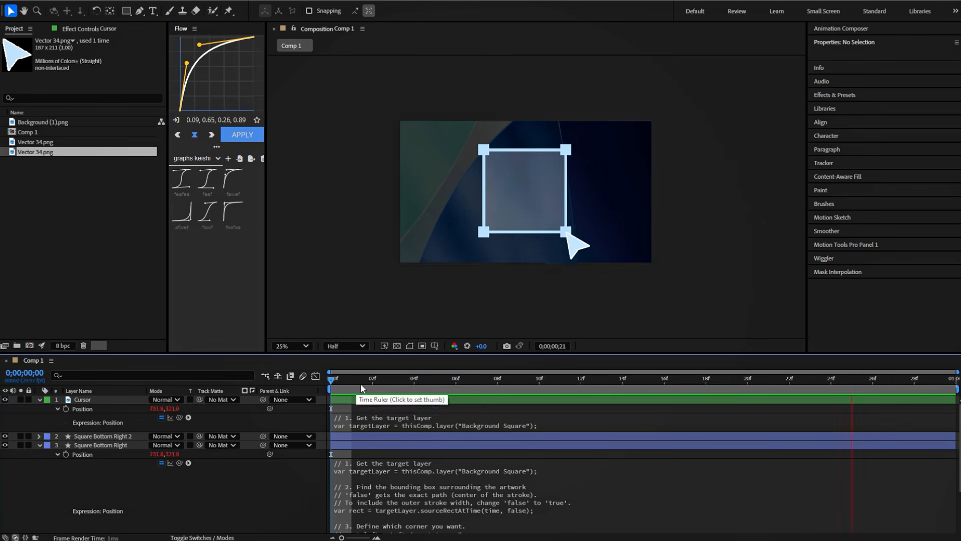
left_click_drag(334, 379, 931, 426)
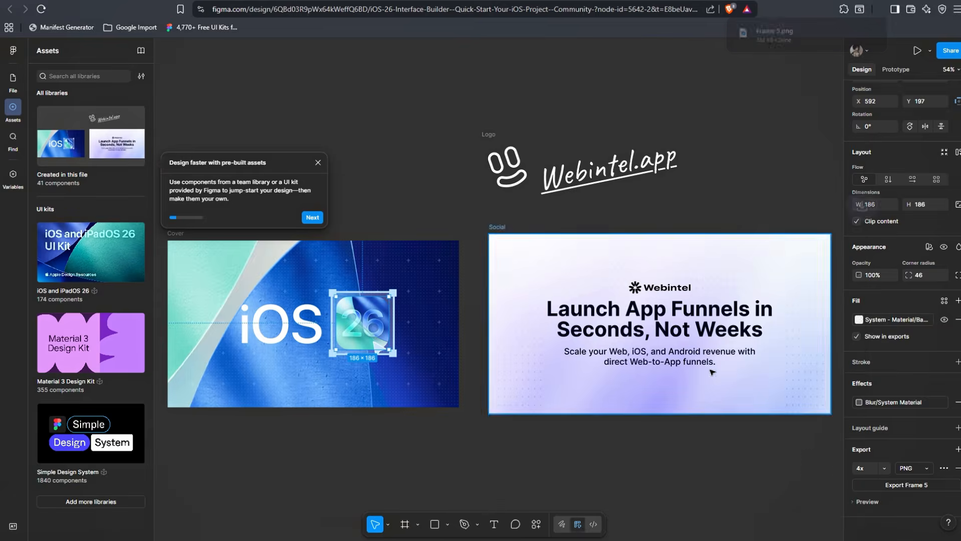
Bring Frame 5.png, exported from Figma, into the After Effects composition, move it lower in the layer stack, and reduce its scale.
left_click(838, 29)
left_click_drag(467, 182, 568, 400)
left_click_drag(85, 399, 97, 461)
key("s")
left_click_drag(163, 462, 144, 462)
left_click(210, 500)
left_click(337, 384)
key("space")
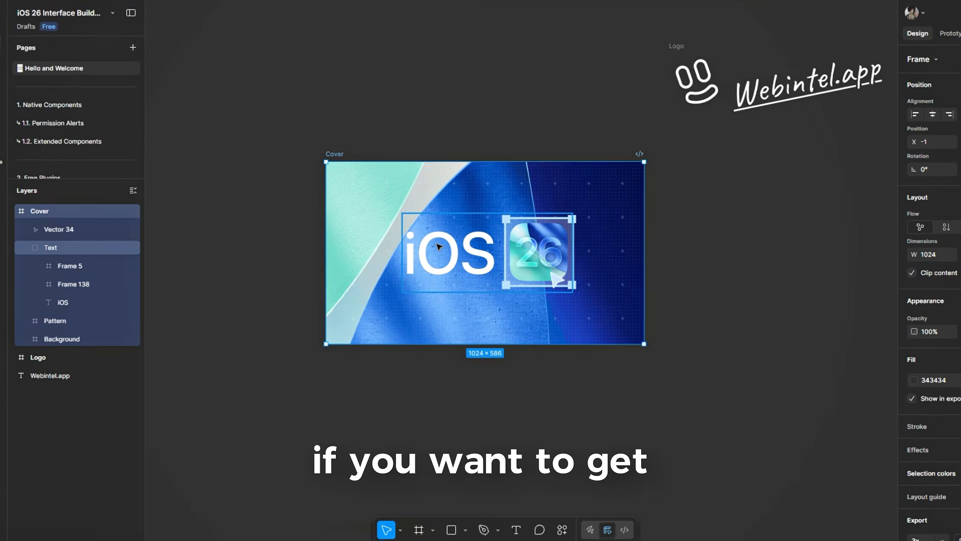
Switch to Figma and move the iOS text further left within the Cover frame.
left_click(412, 249)
left_click_drag(413, 250, 367, 249)
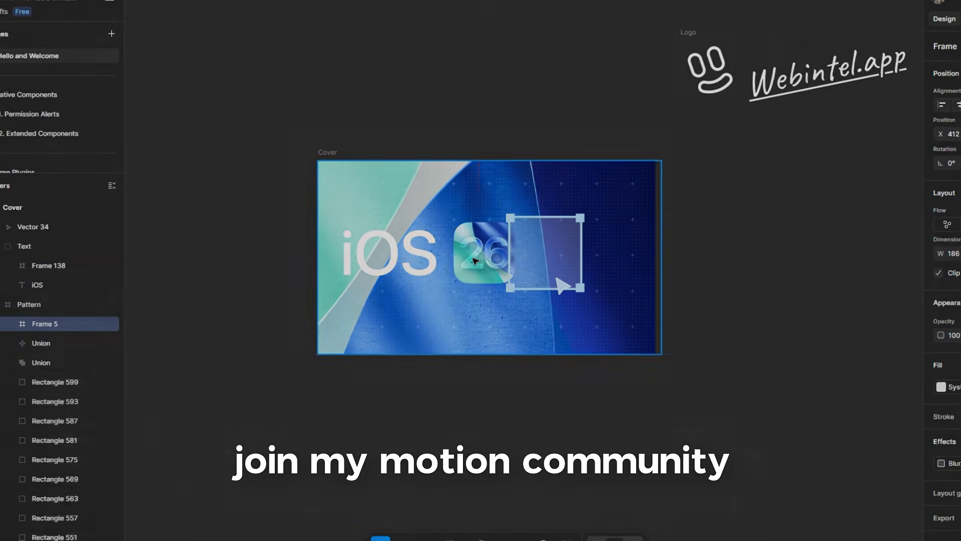